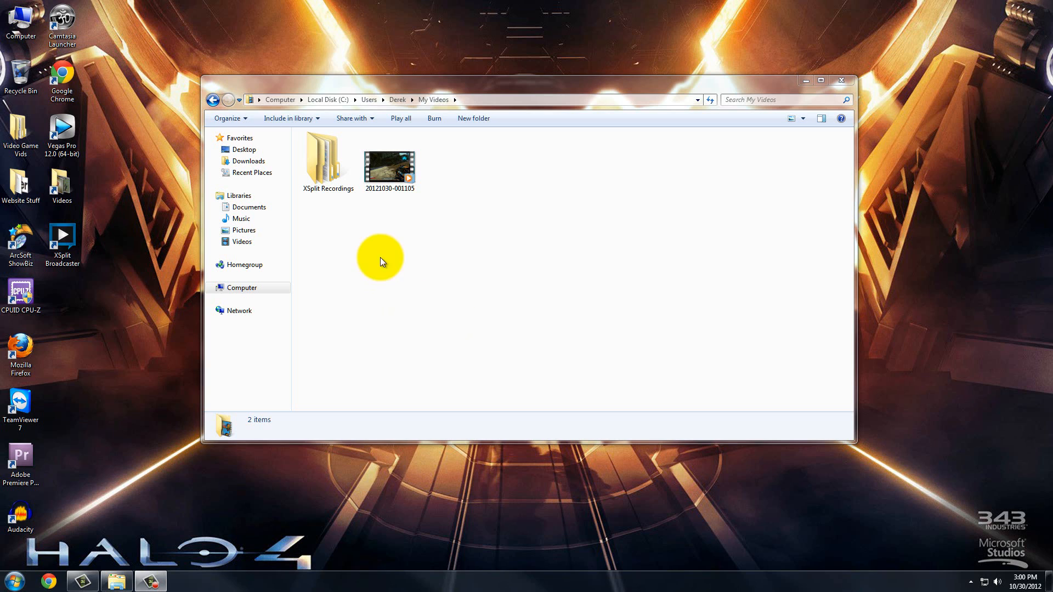
pyautogui.click(390, 180)
pyautogui.moveTo(386, 191)
pyautogui.mouseDown()
pyautogui.moveTo(232, 106)
pyautogui.moveTo(171, 197)
pyautogui.moveTo(72, 140)
pyautogui.moveTo(289, 184)
pyautogui.moveTo(393, 182)
pyautogui.moveTo(239, 171)
pyautogui.moveTo(386, 188)
pyautogui.mouseUp()
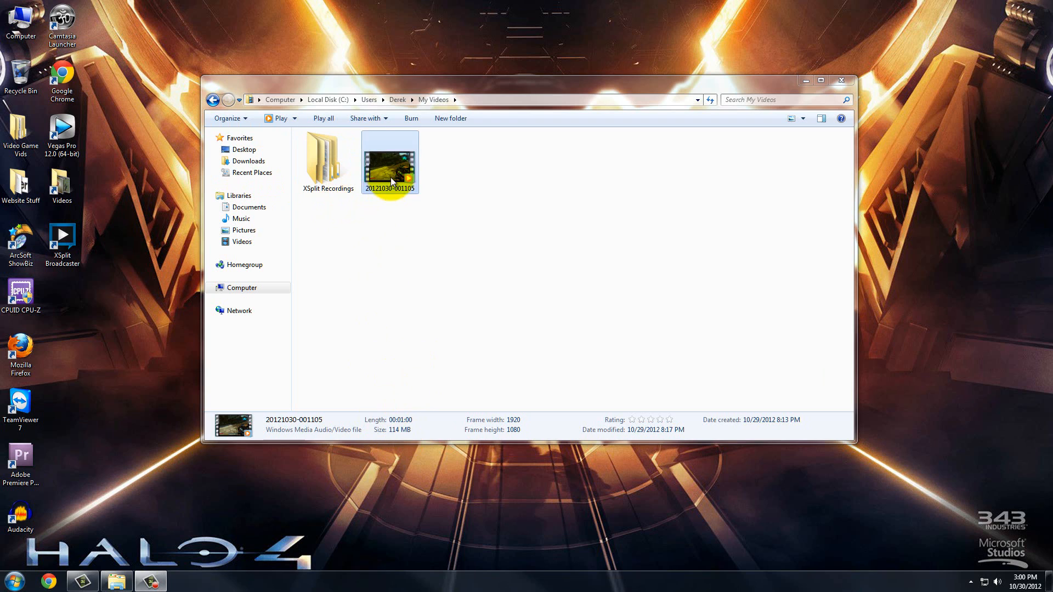
pyautogui.moveTo(388, 174); pyautogui.dragTo(68, 137)
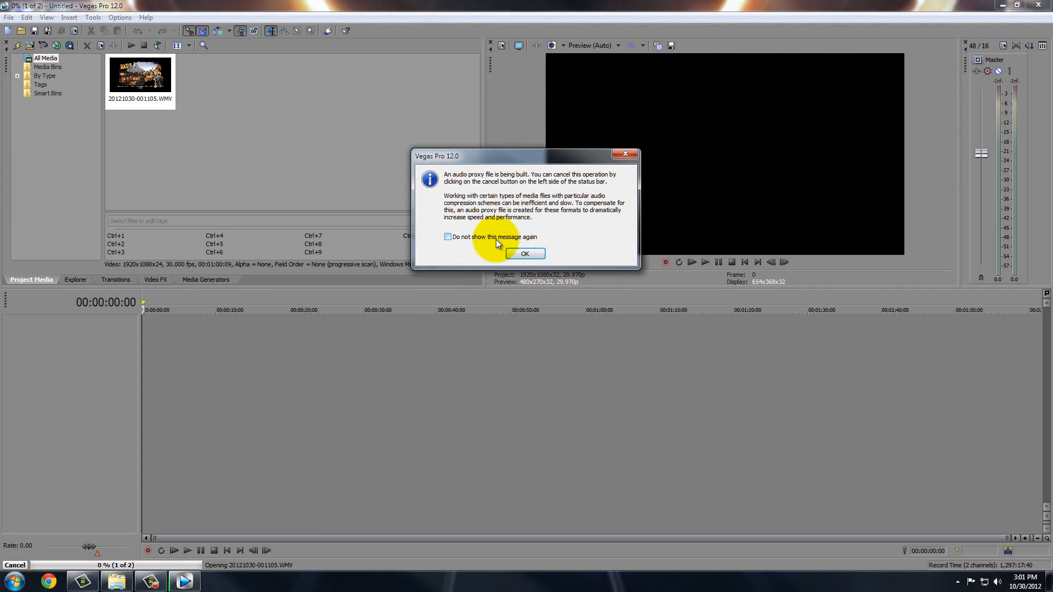
# Dismiss the audio proxy notice permanently and decline matching project settings to the clip.
pyautogui.click(496, 238)
pyautogui.click(524, 256)
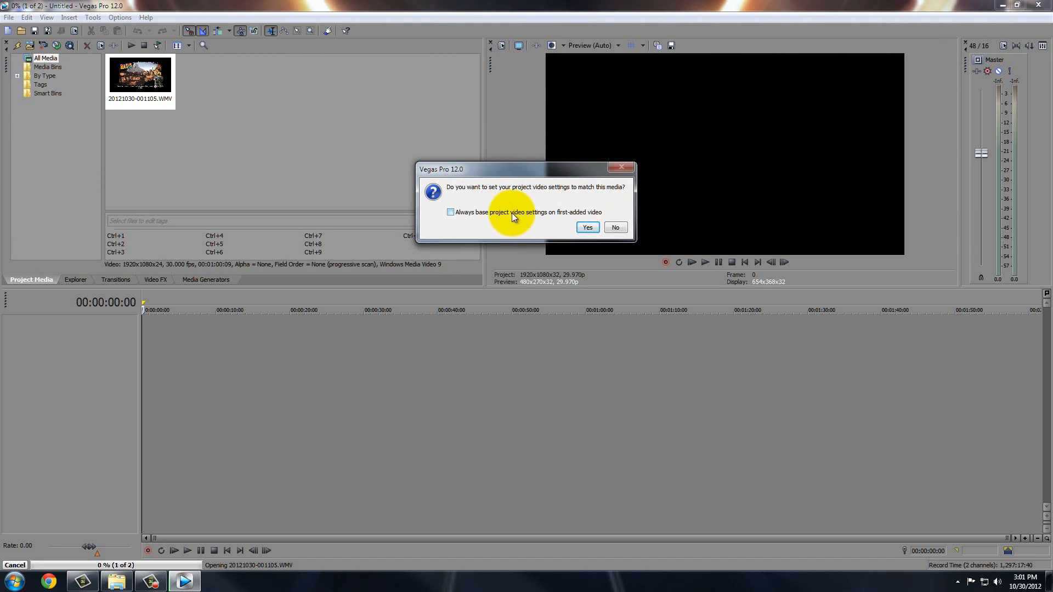
pyautogui.click(616, 227)
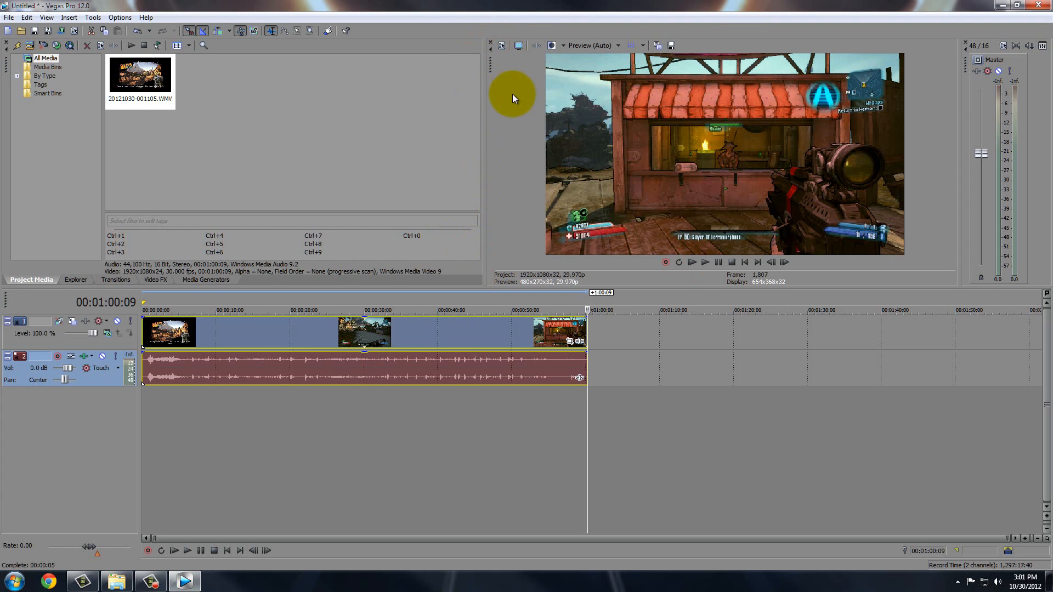
# Open Project Video Properties and confirm the template is YouTube HD.
pyautogui.click(500, 48)
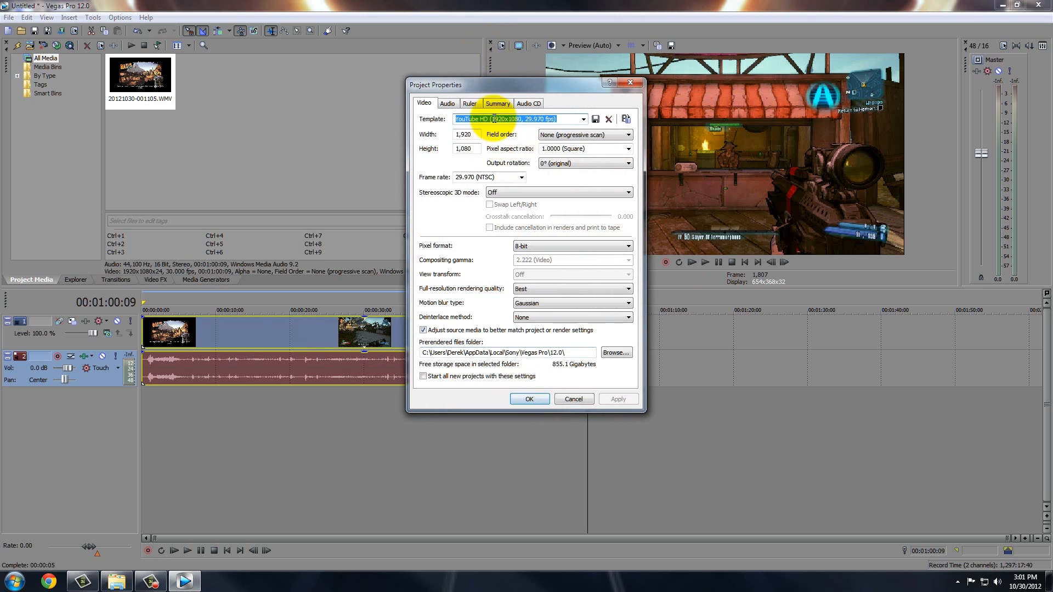
pyautogui.click(584, 119)
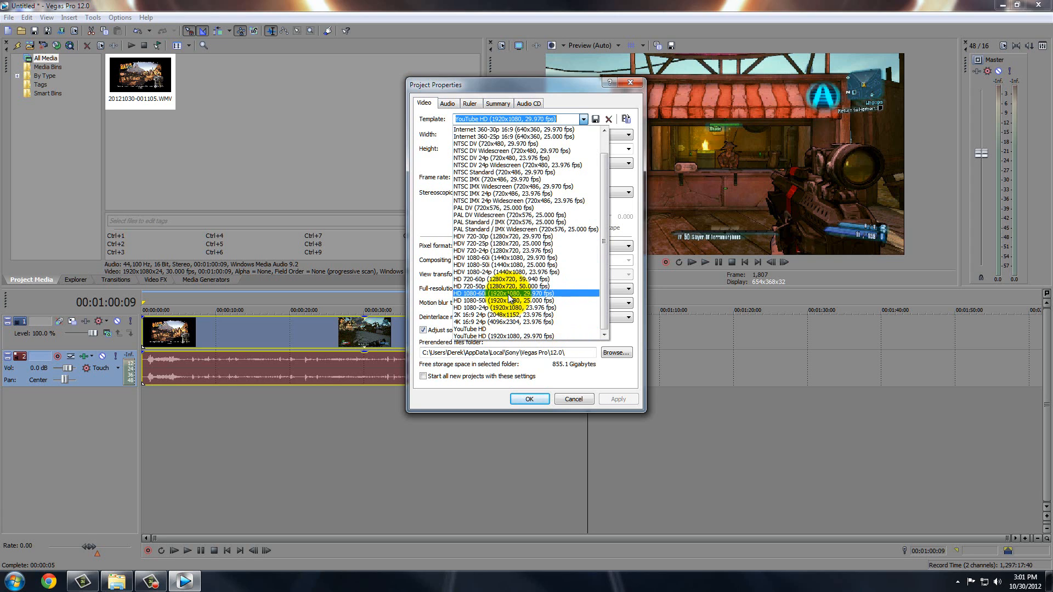
pyautogui.click(416, 198)
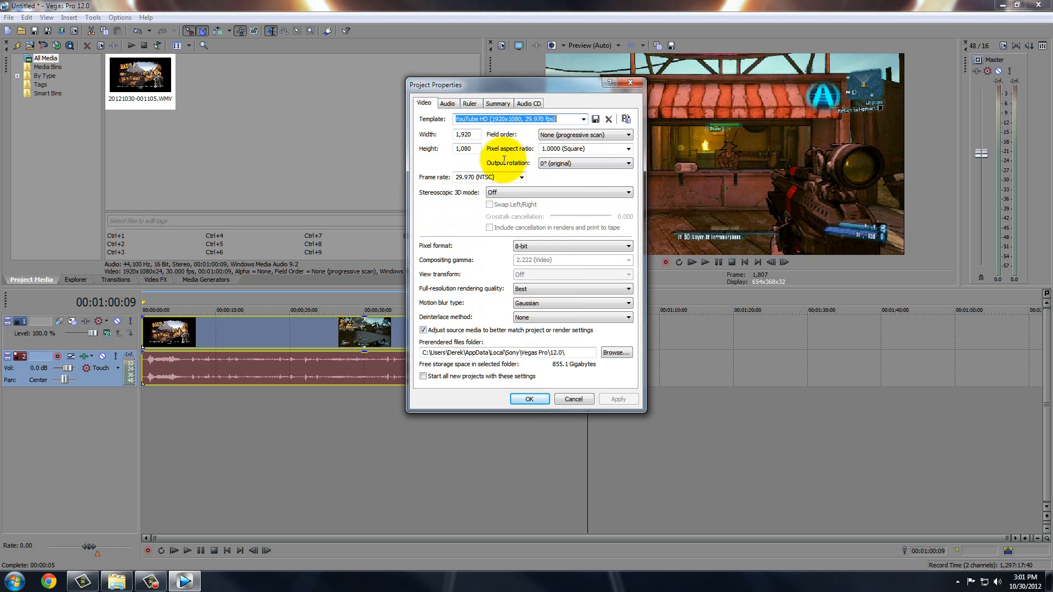
pyautogui.click(470, 132)
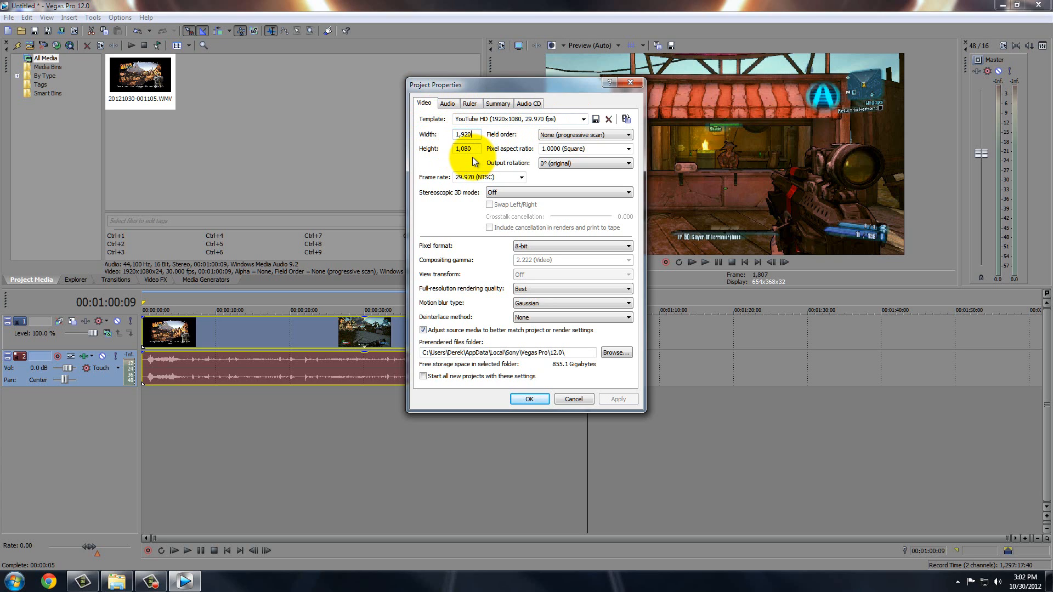
# Confirm progressive field order and a 29.970 (NTSC) frame rate.
pyautogui.click(560, 136)
pyautogui.click(559, 141)
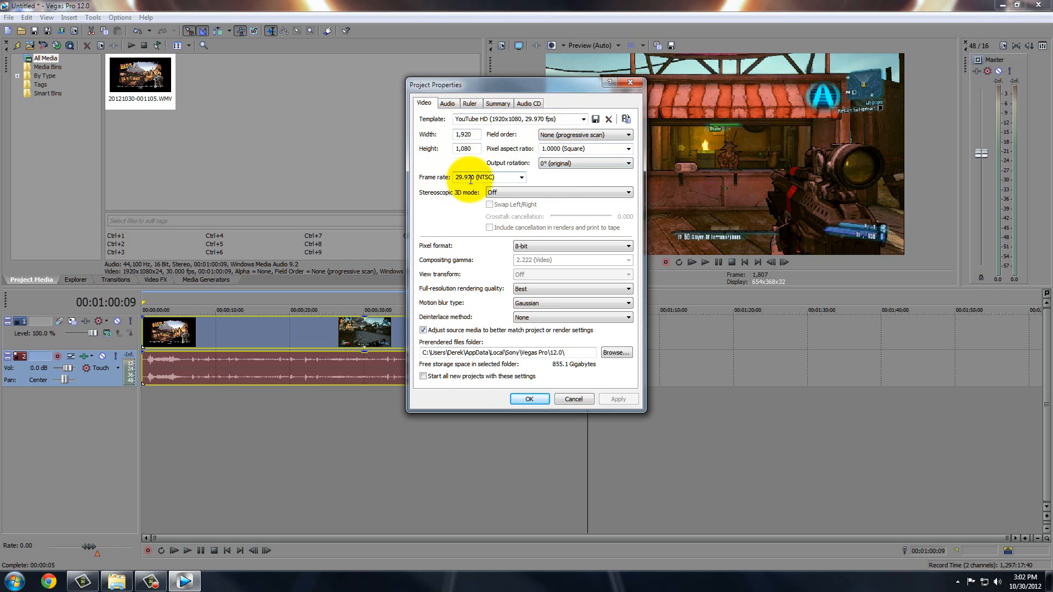
pyautogui.click(522, 177)
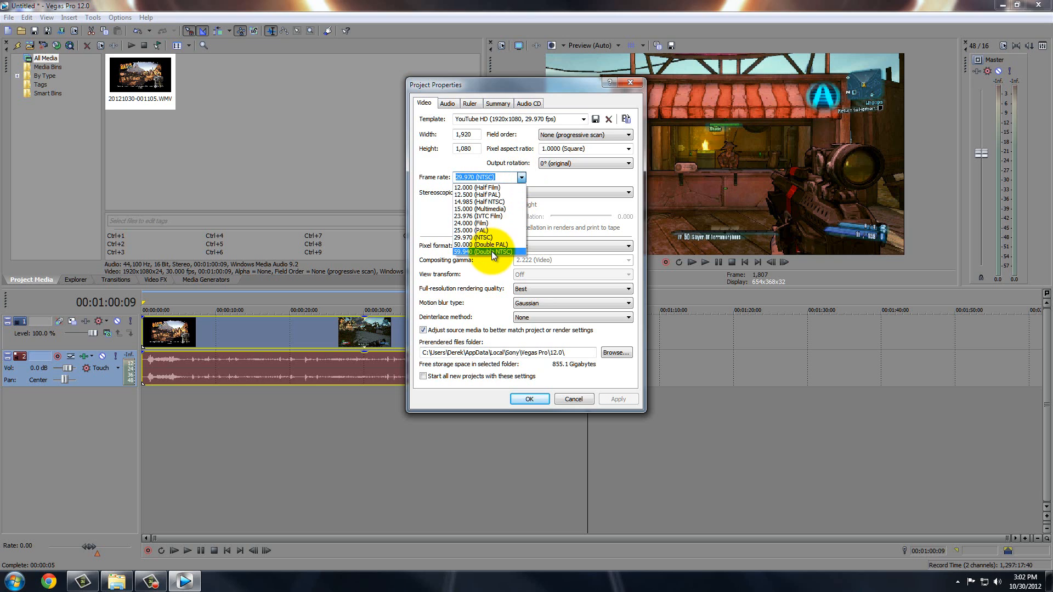
pyautogui.click(520, 178)
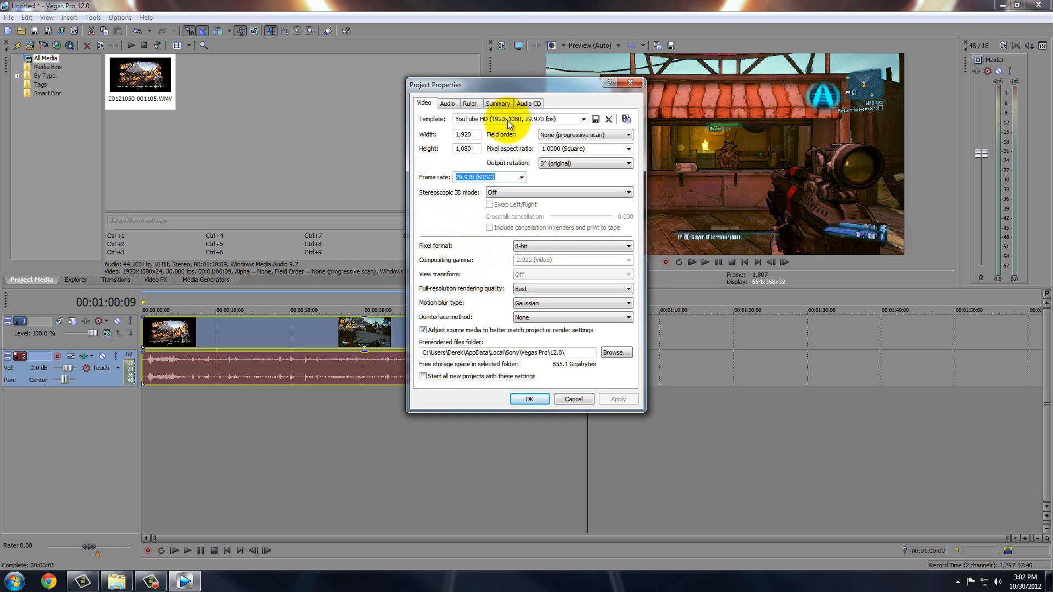
# Try the 32-bit floating point pixel formats (video levels and full range), applying each.
pyautogui.moveTo(482, 88); pyautogui.dragTo(357, 97)
pyautogui.click(383, 254)
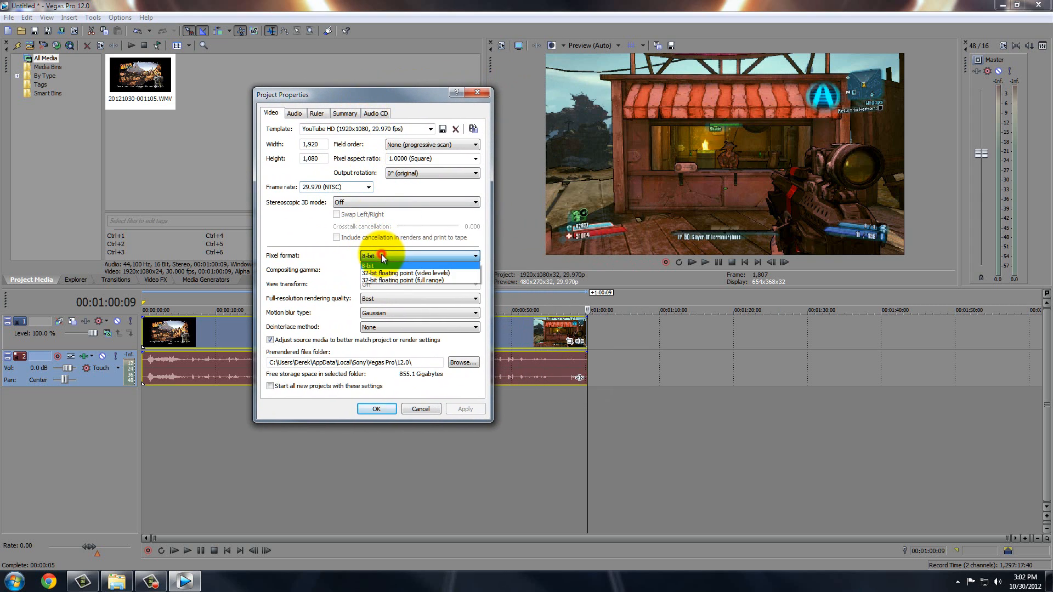
pyautogui.click(378, 274)
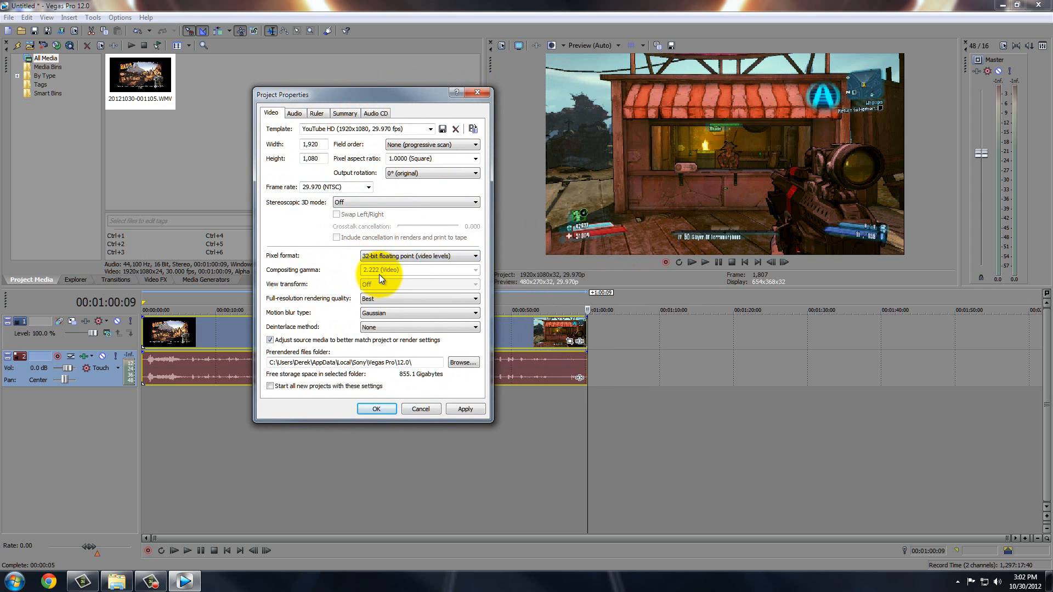
pyautogui.click(463, 410)
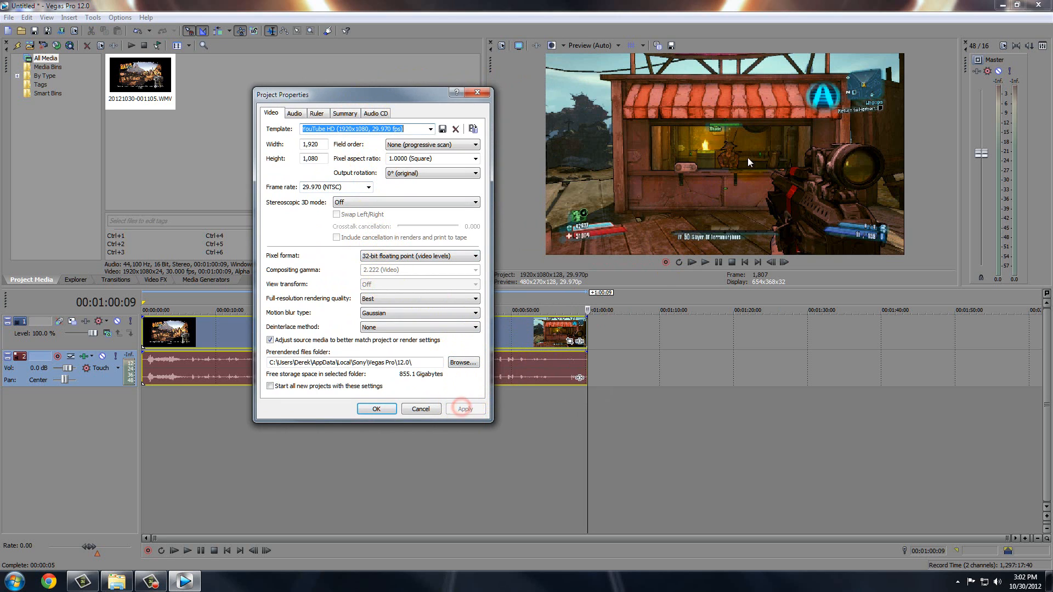
pyautogui.click(383, 256)
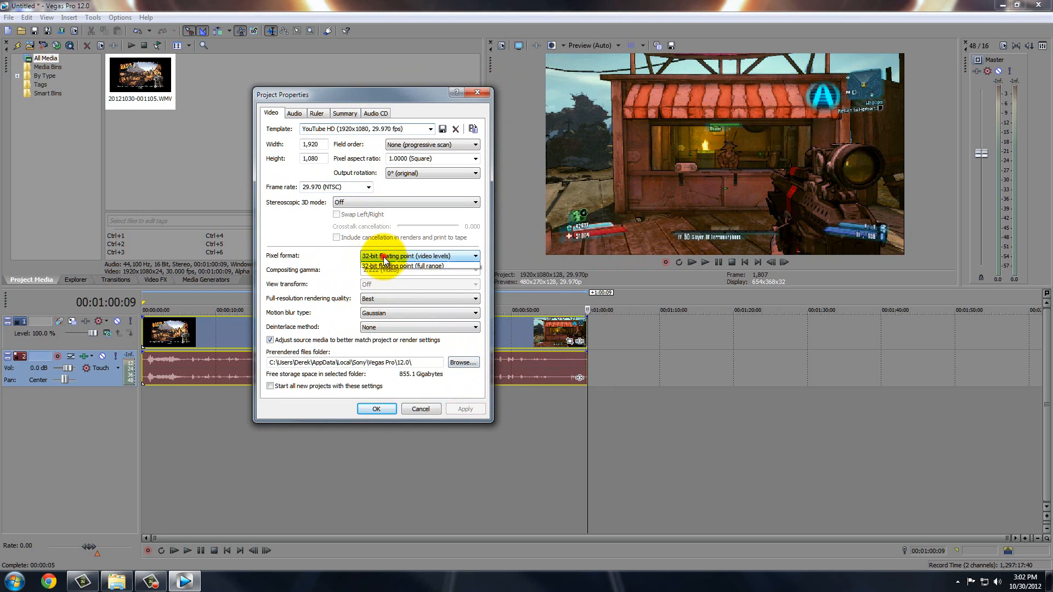
pyautogui.click(386, 280)
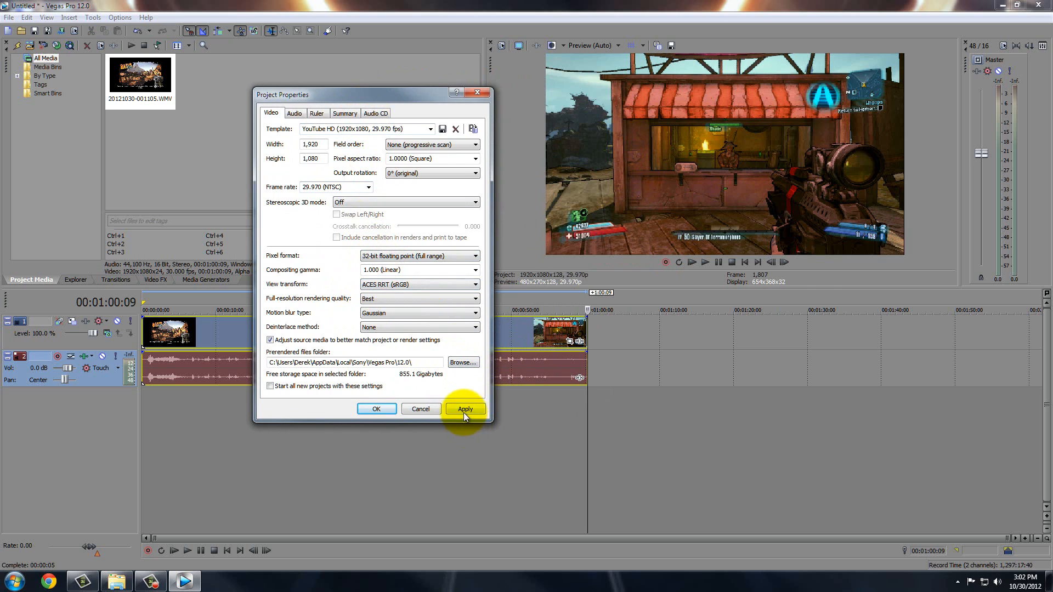
pyautogui.click(463, 410)
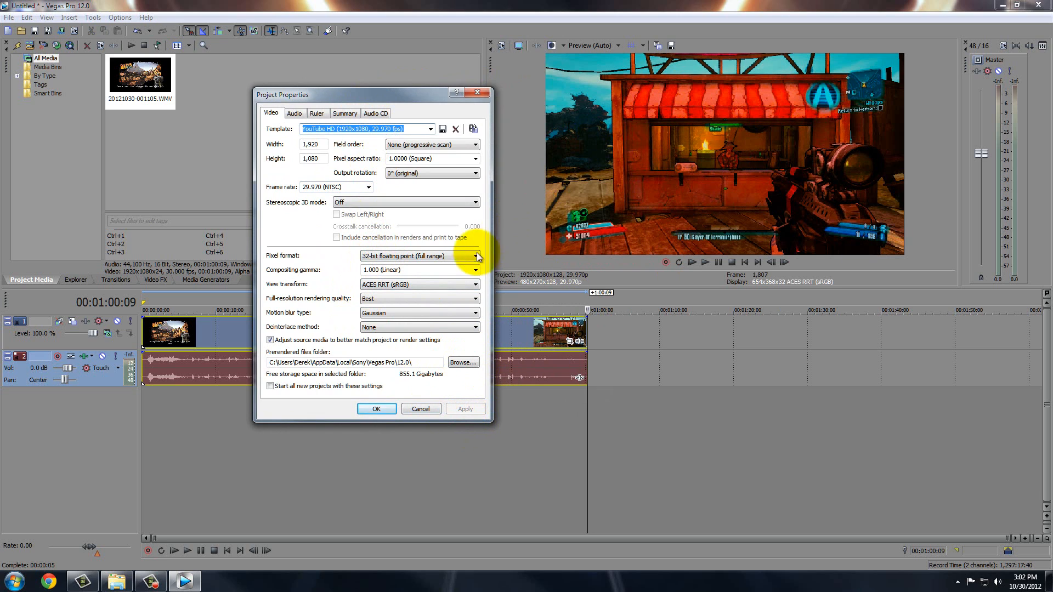
pyautogui.click(433, 255)
pyautogui.click(416, 273)
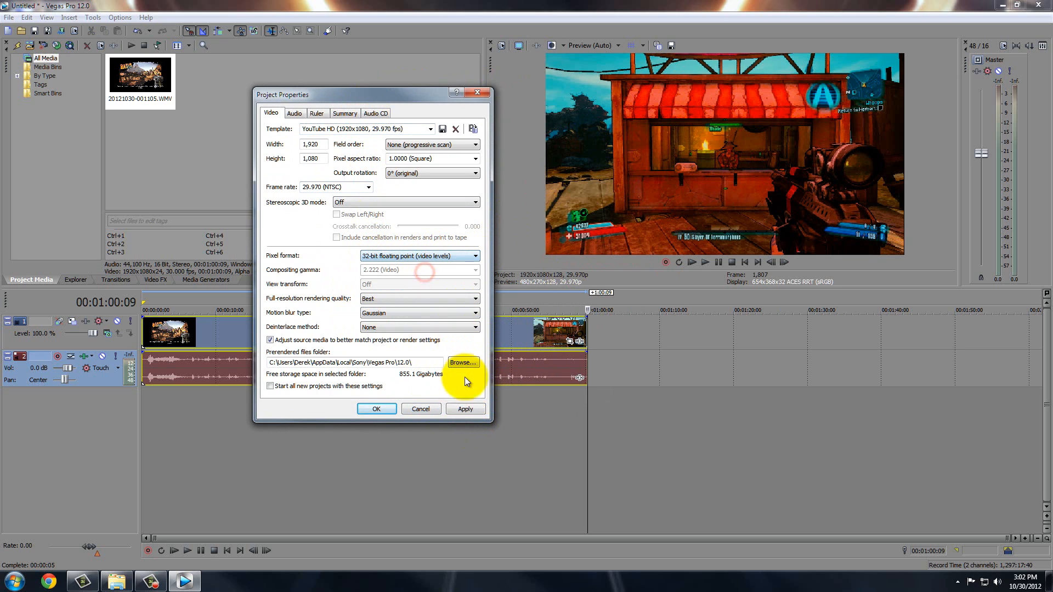
pyautogui.click(464, 410)
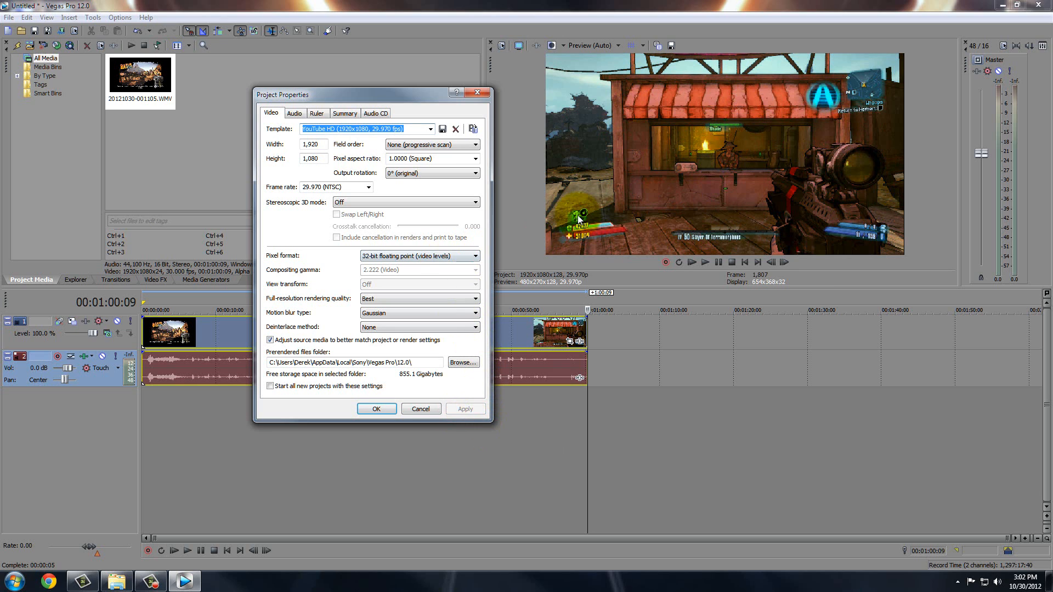
# Revert to 8-bit with Best quality, Gaussian blur, no deinterlacing, and make it the default.
pyautogui.click(421, 256)
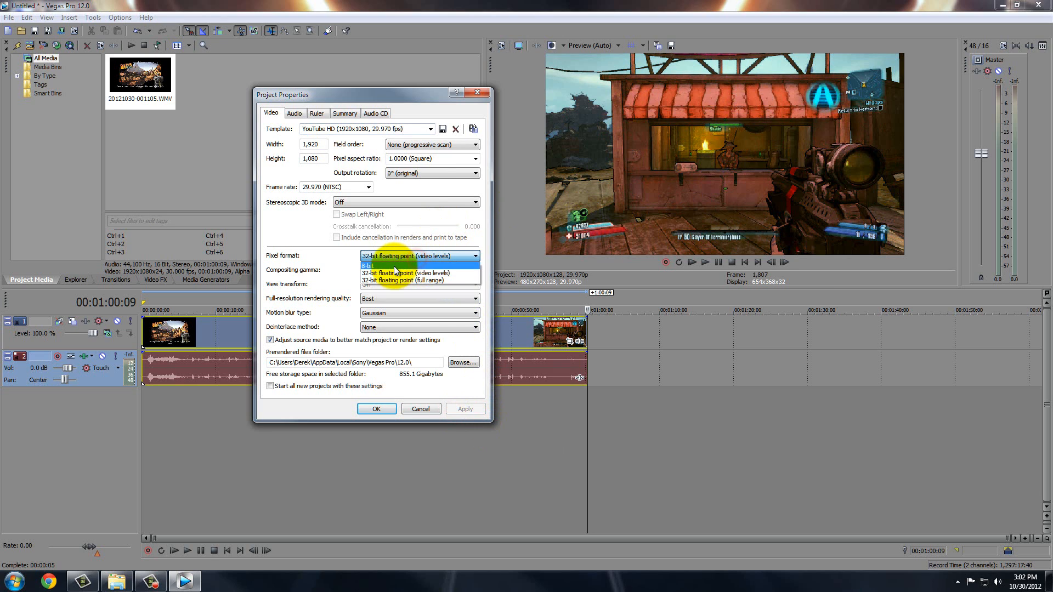
pyautogui.click(397, 264)
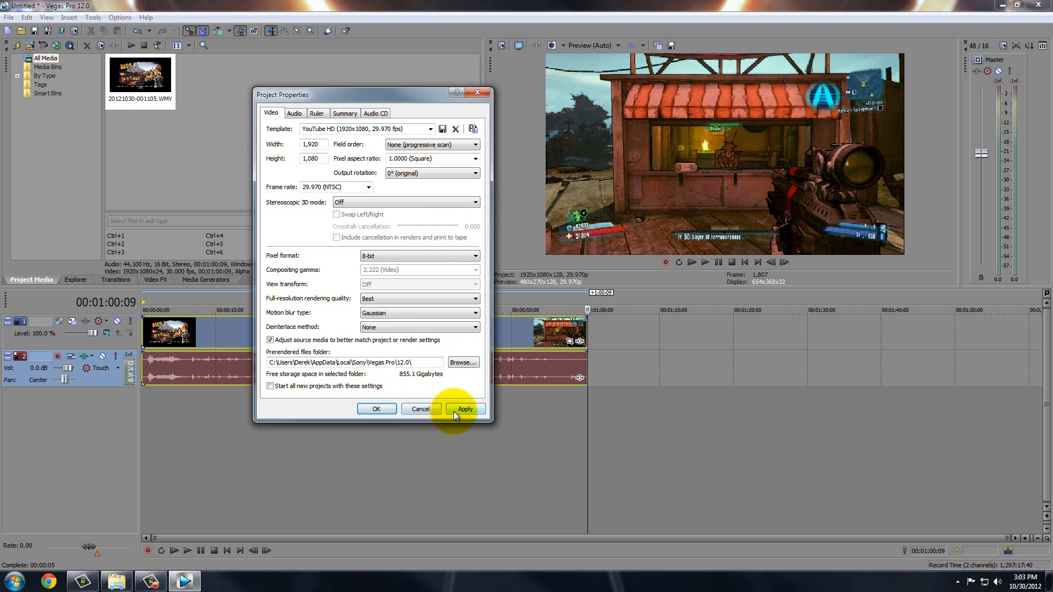
pyautogui.click(453, 411)
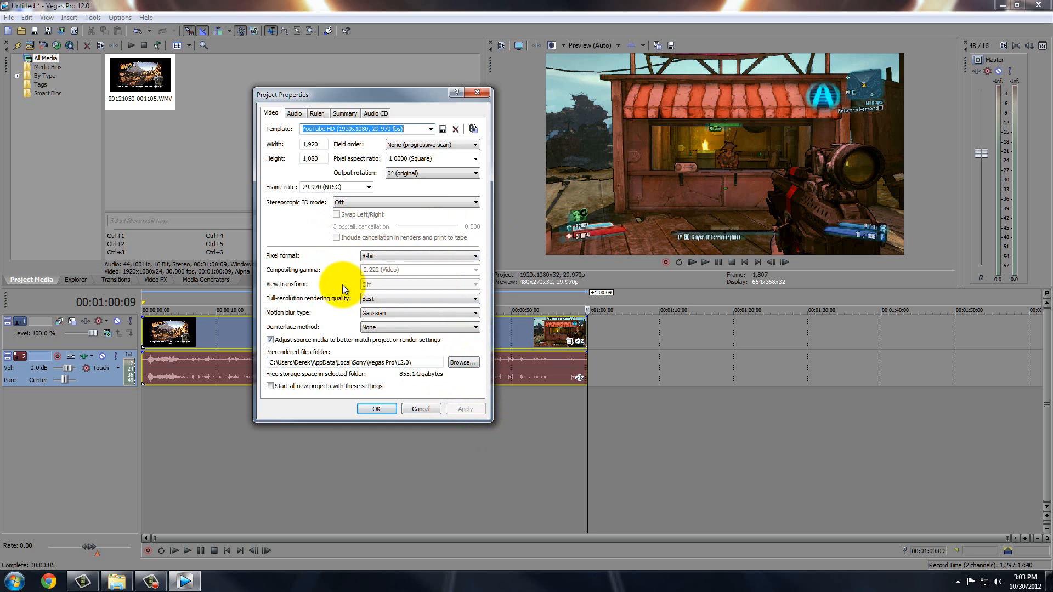
pyautogui.click(376, 298)
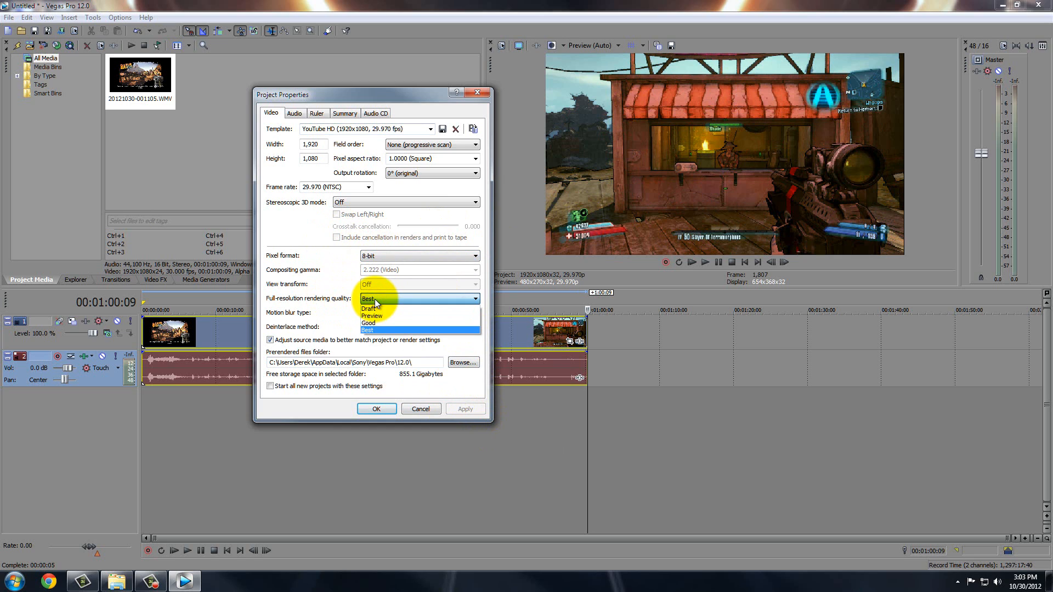
pyautogui.click(376, 300)
pyautogui.click(388, 312)
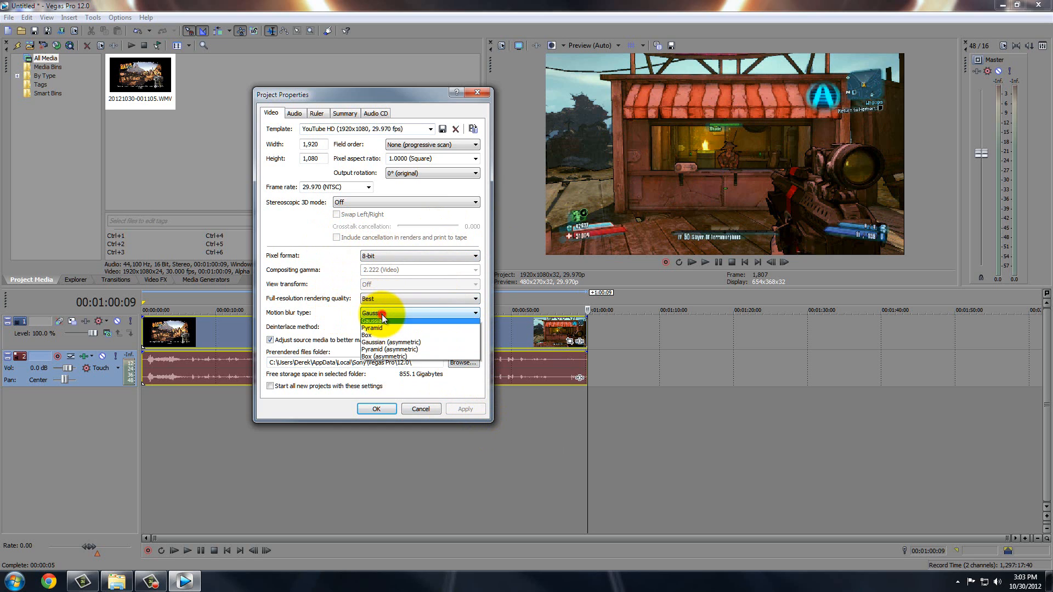
pyautogui.click(389, 312)
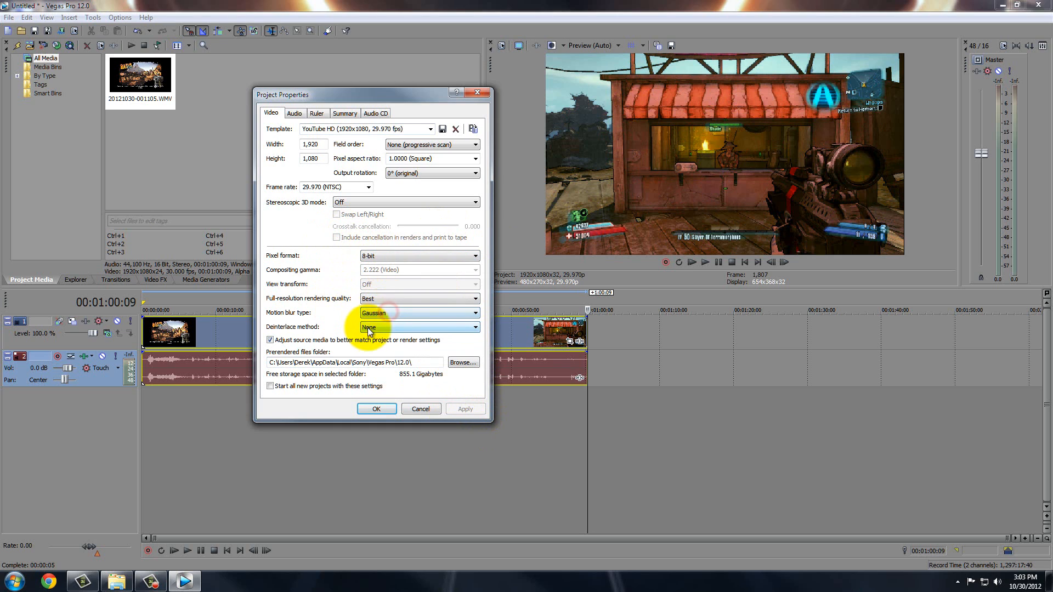
pyautogui.click(379, 327)
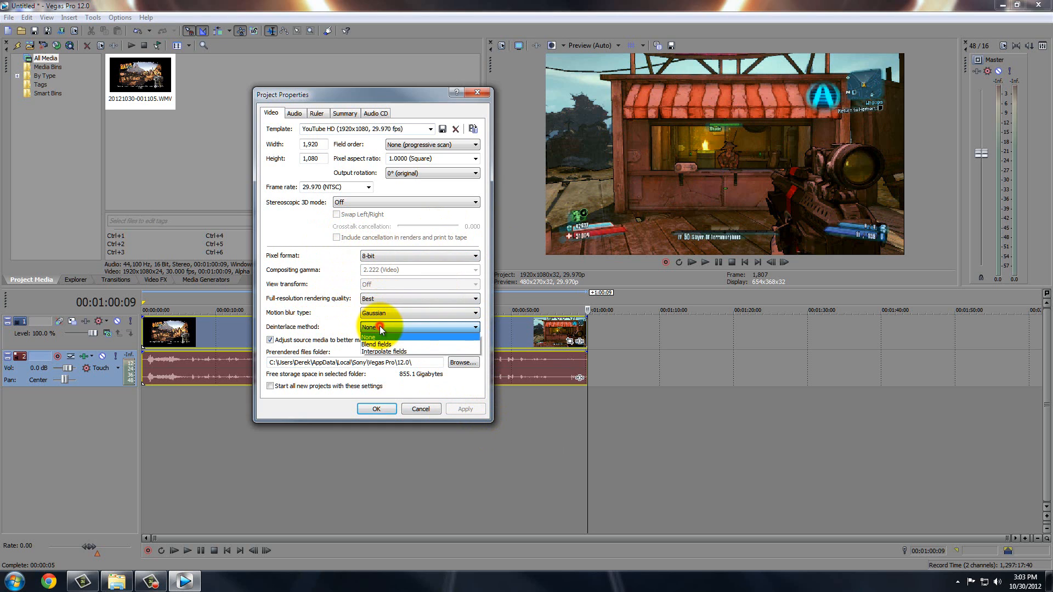
pyautogui.click(379, 326)
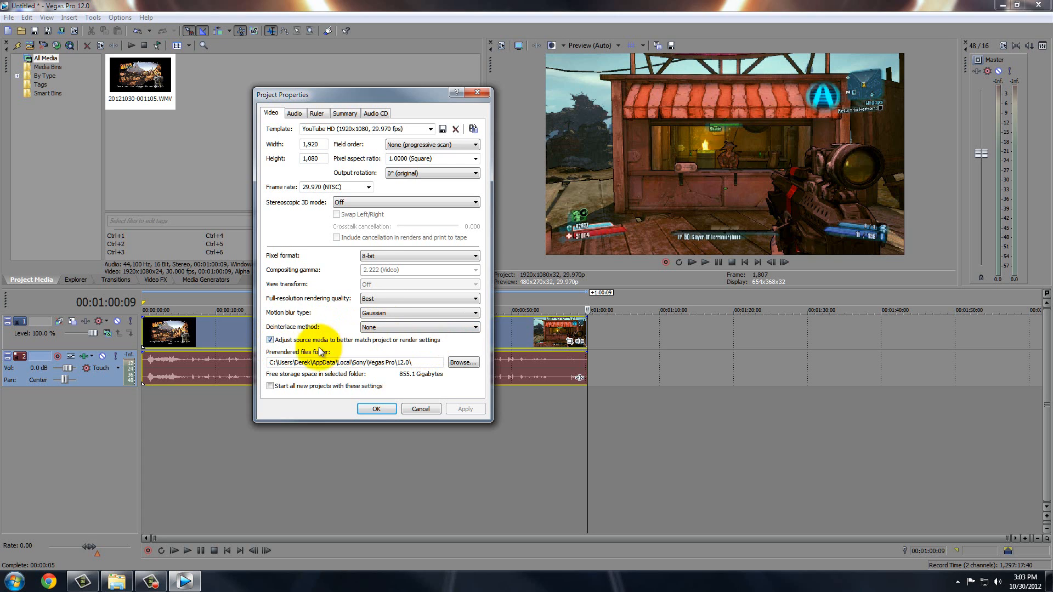
pyautogui.click(273, 385)
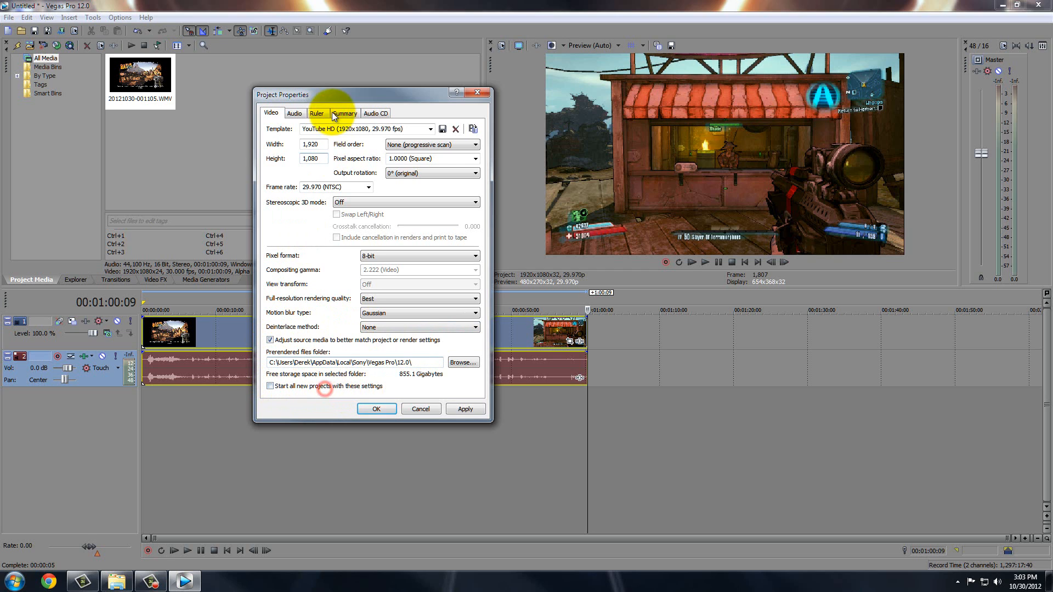
# Keep the audio master bus at Stereo and resample quality at Best.
pyautogui.click(298, 115)
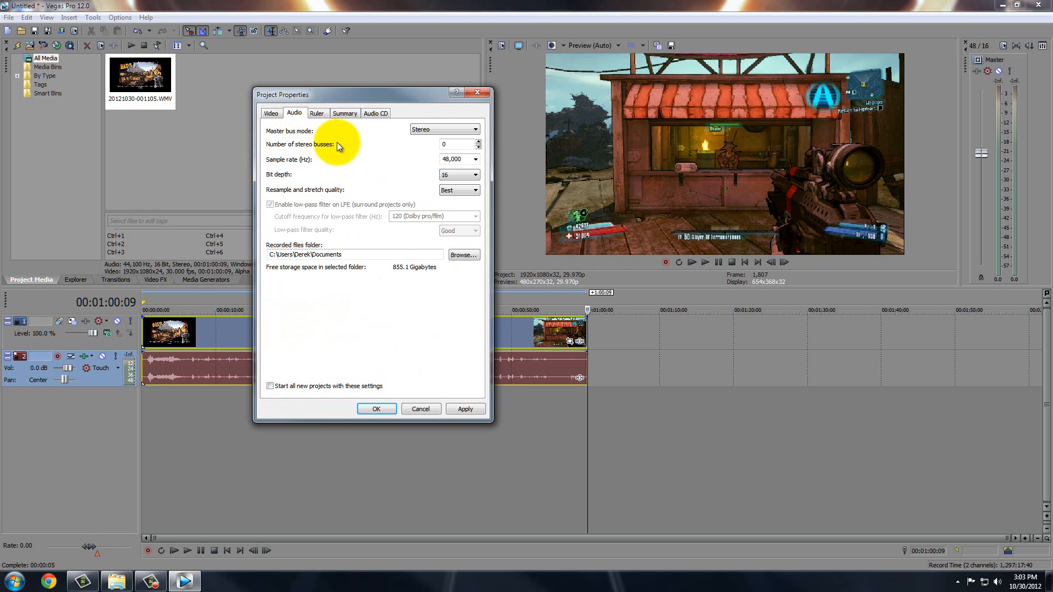
pyautogui.click(431, 132)
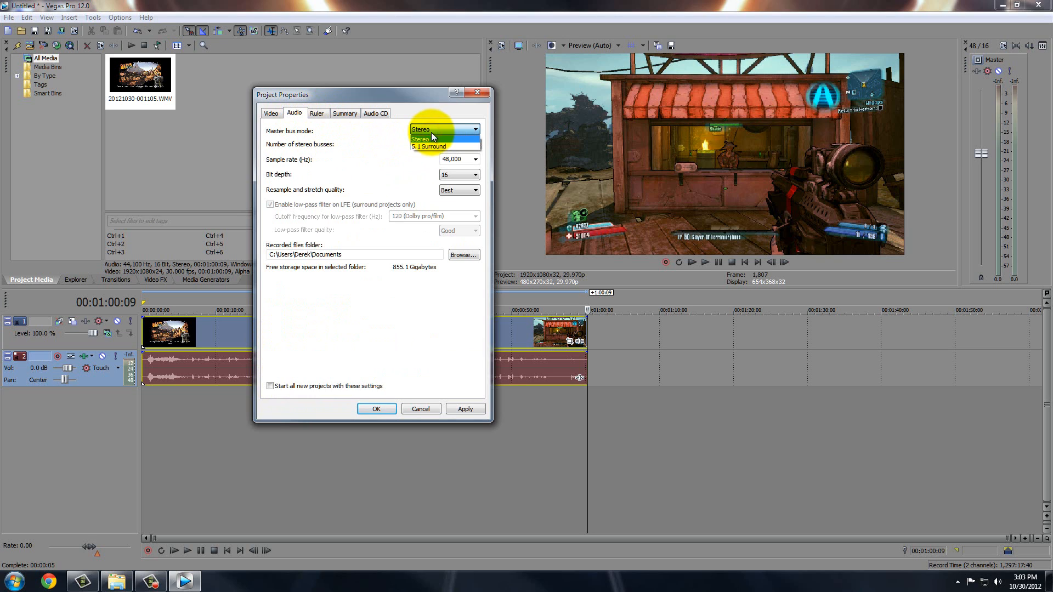
pyautogui.click(428, 139)
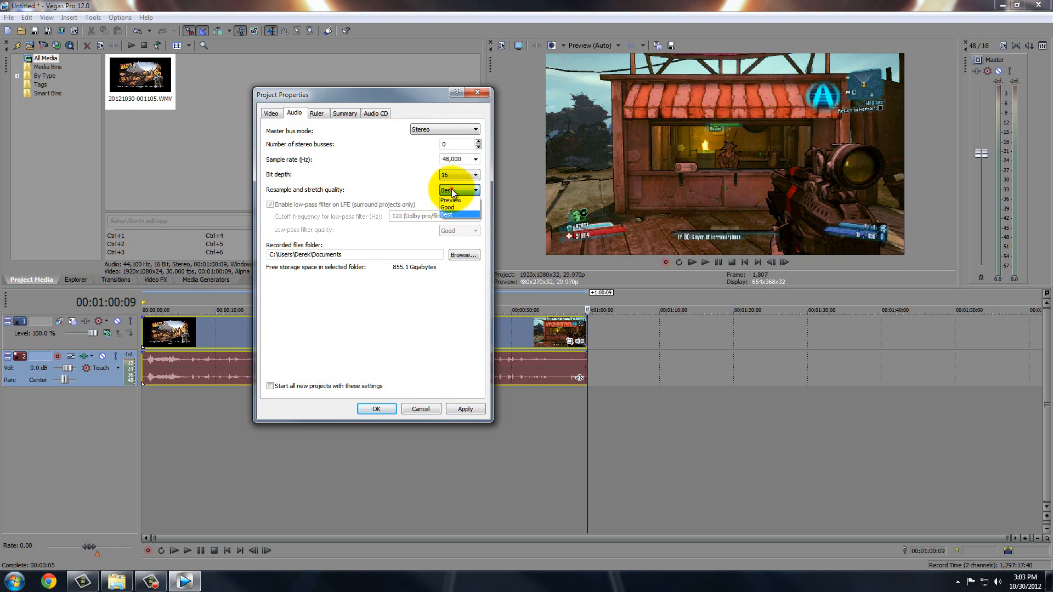
pyautogui.click(446, 215)
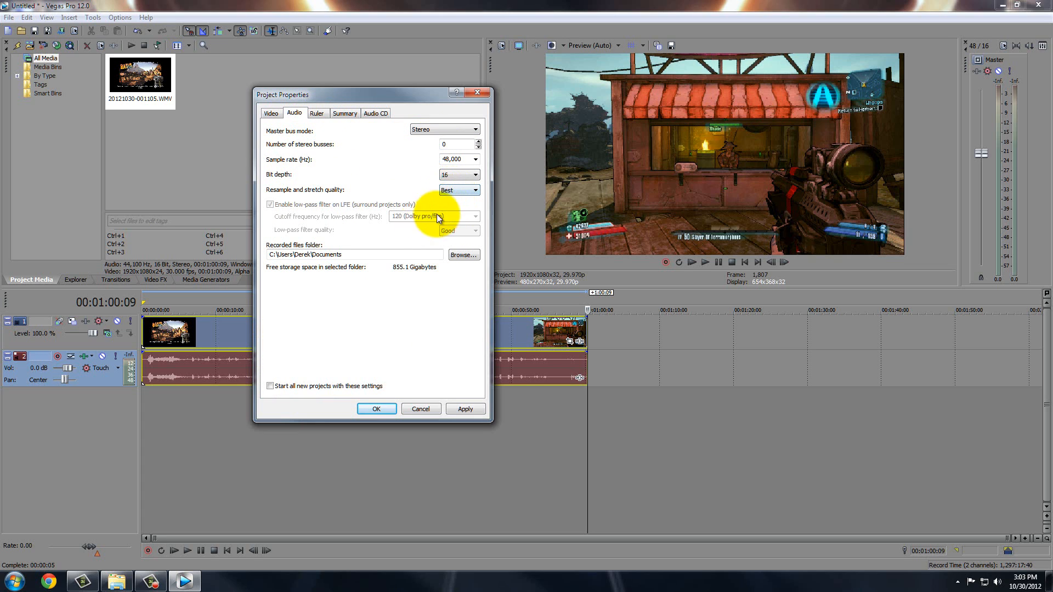
# Review the Ruler, Summary and Audio CD tabs, then apply and close Project Properties.
pyautogui.click(329, 118)
pyautogui.click(345, 115)
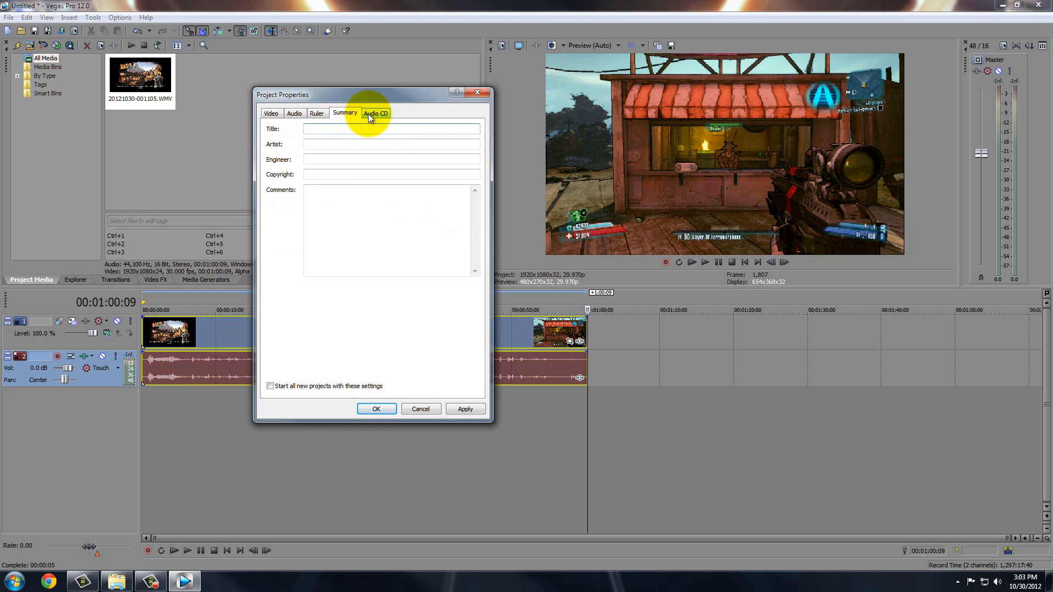
pyautogui.click(369, 115)
pyautogui.click(271, 114)
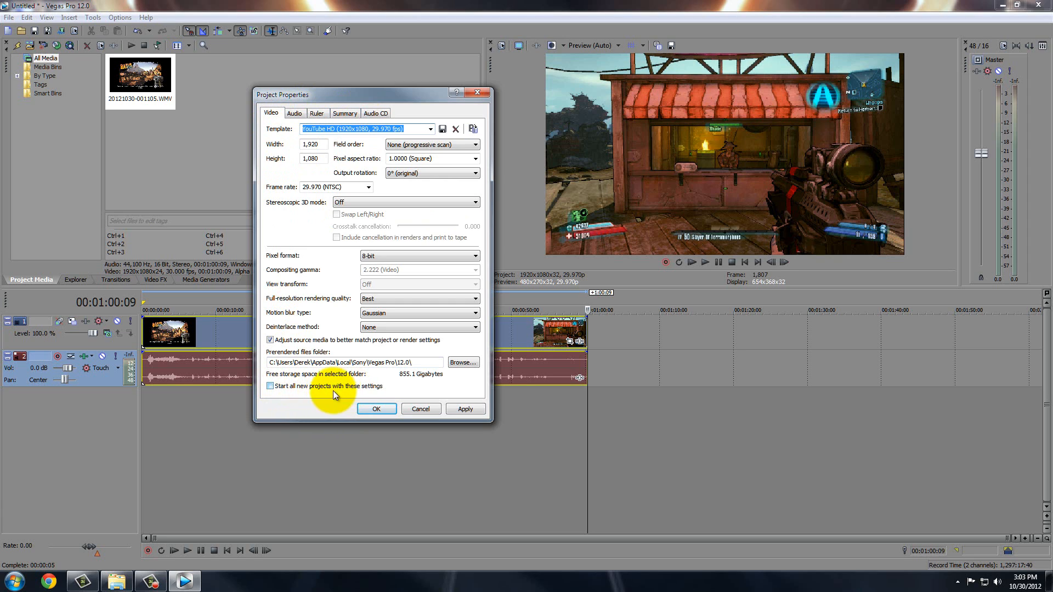
pyautogui.click(459, 410)
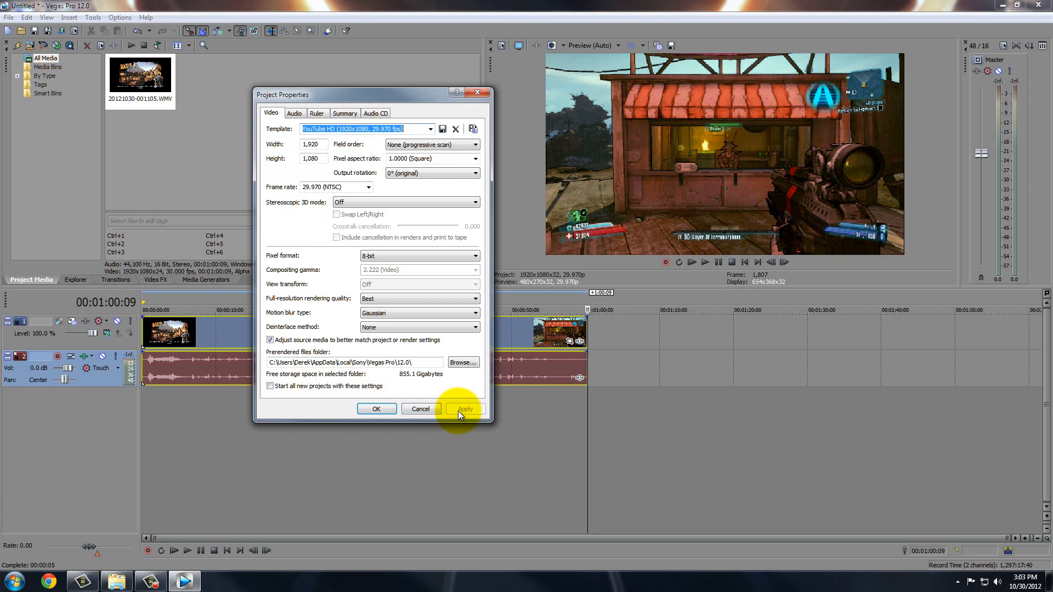
pyautogui.click(375, 409)
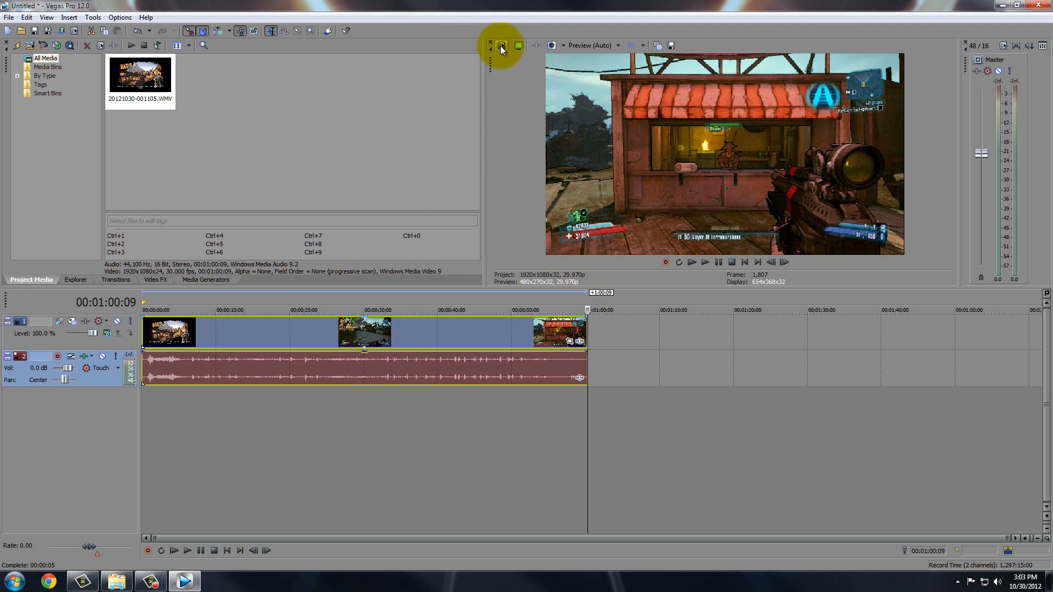
# Enable Disable resample in the gameplay video event's Properties and confirm.
pyautogui.click(315, 333)
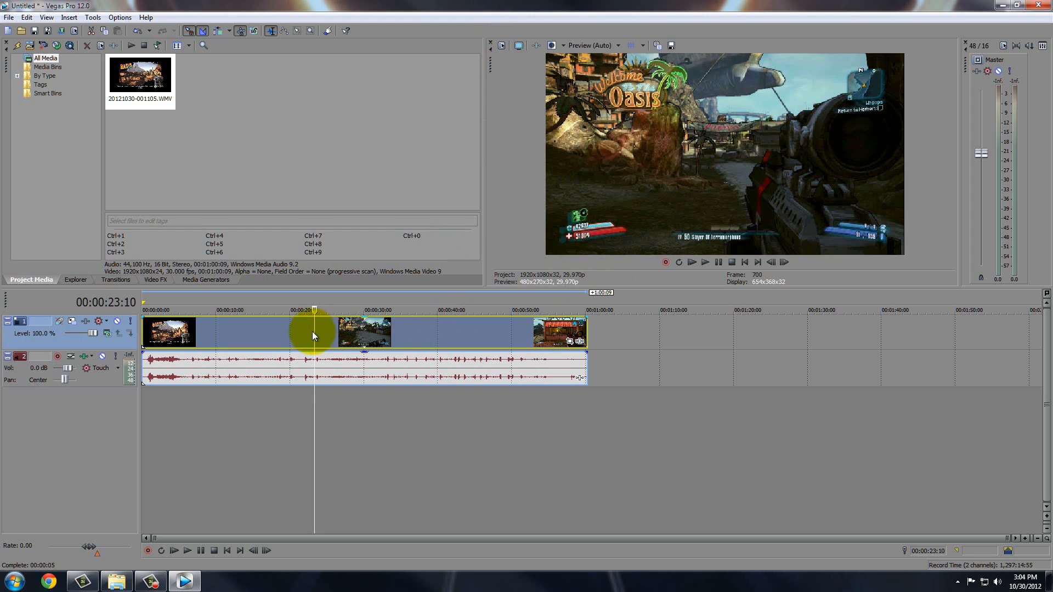
pyautogui.click(302, 333)
pyautogui.click(323, 333)
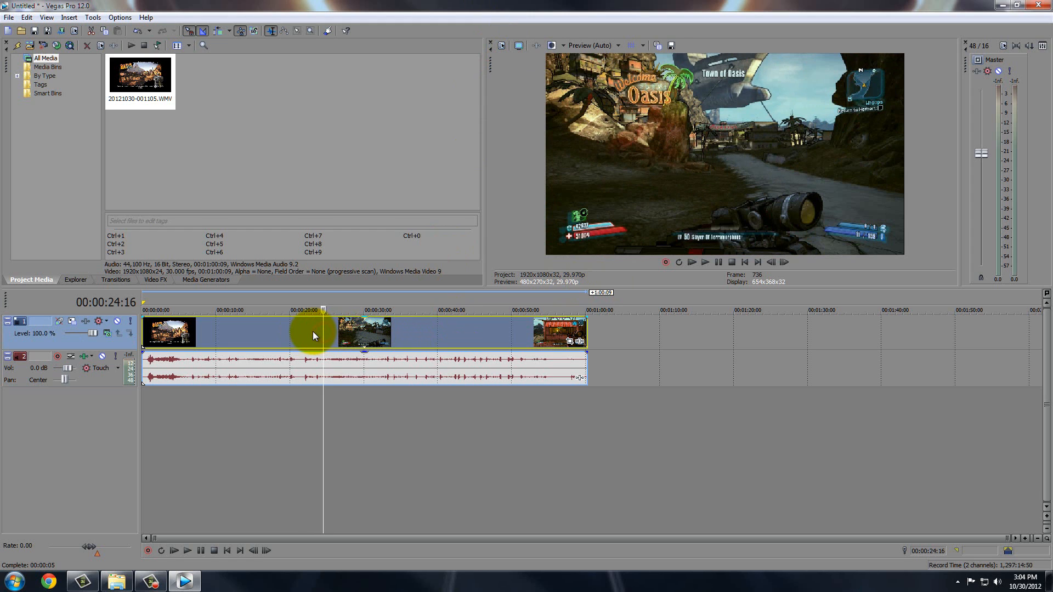
pyautogui.rightClick(313, 331)
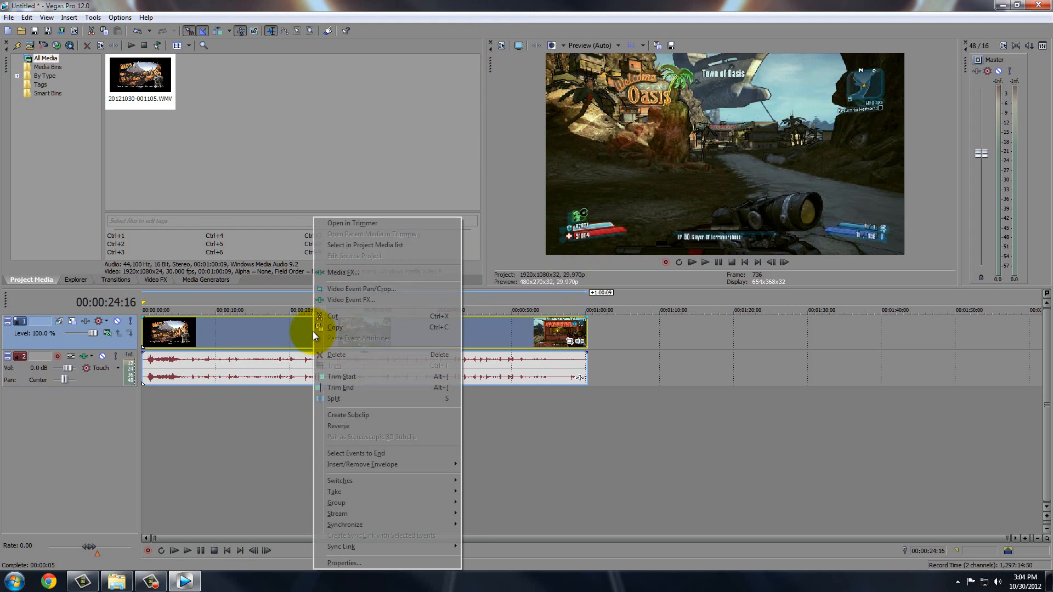
pyautogui.click(351, 565)
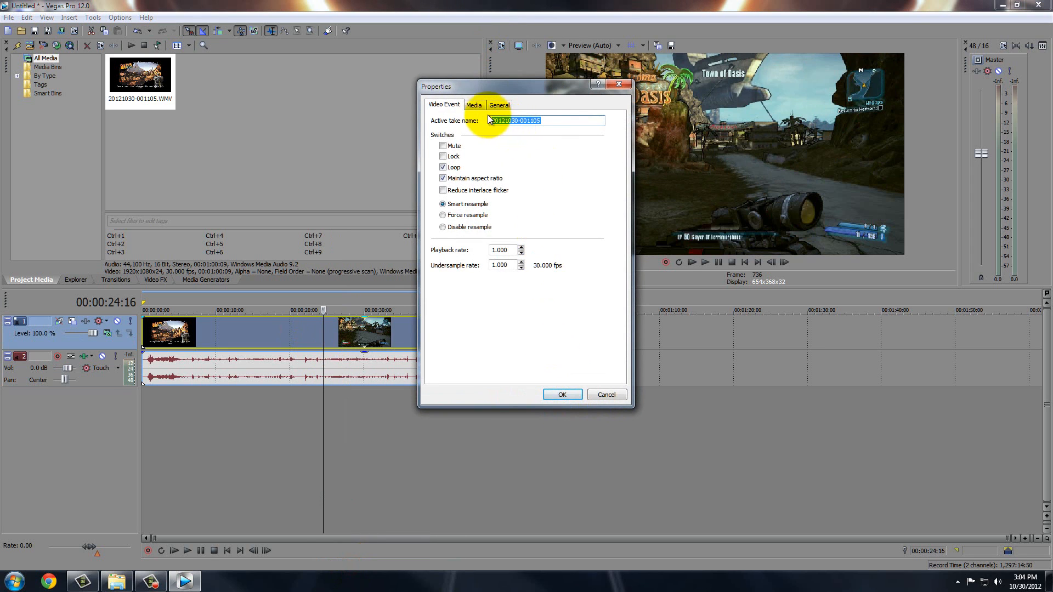
pyautogui.click(442, 227)
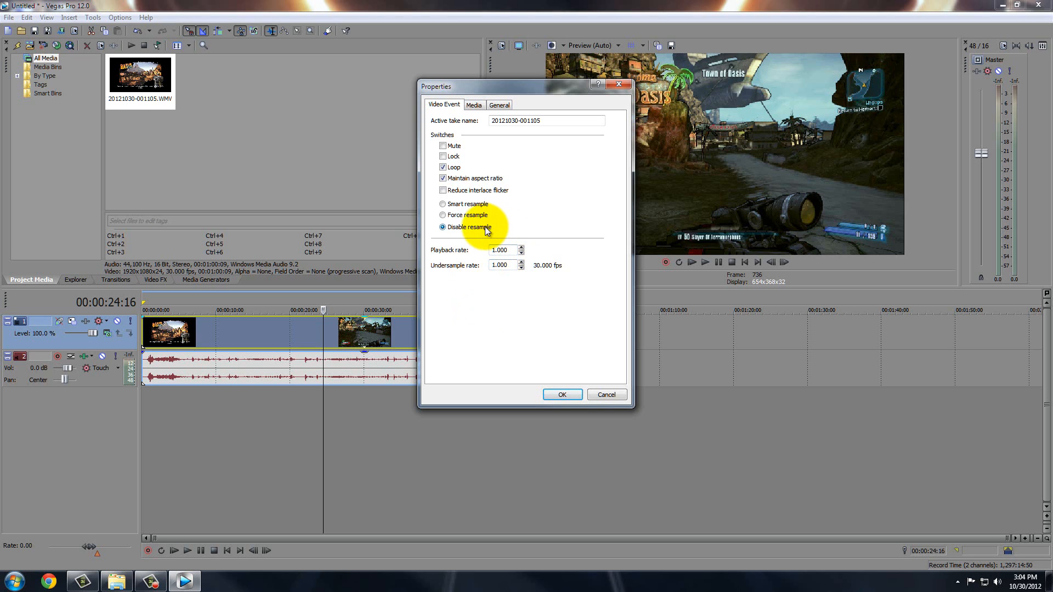
pyautogui.click(558, 395)
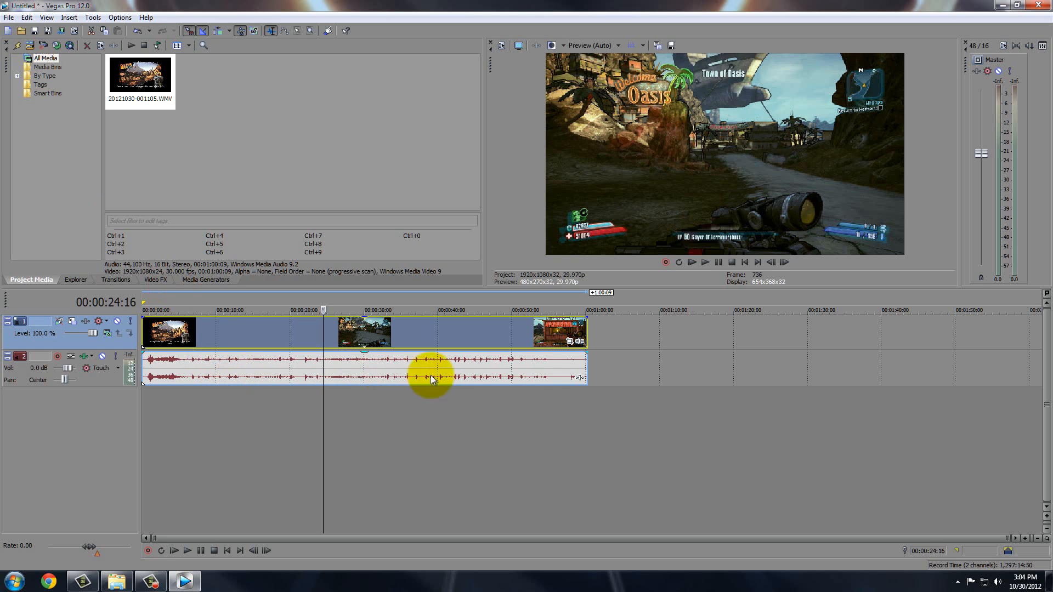
# Start Render As and choose the MainConcept AVC/AAC YouTube HD template.
pyautogui.click(9, 17)
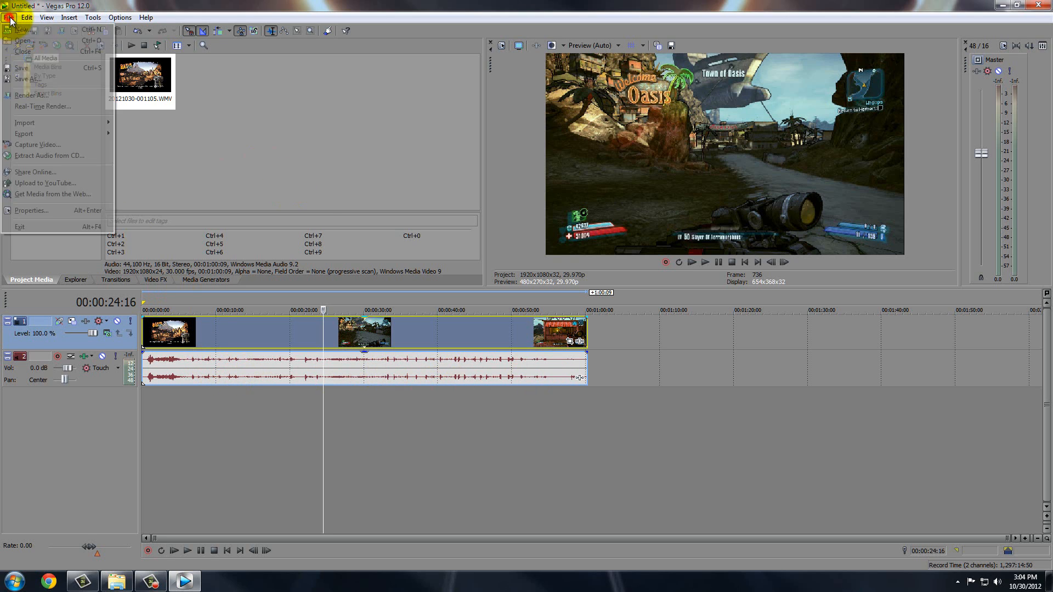
pyautogui.click(23, 96)
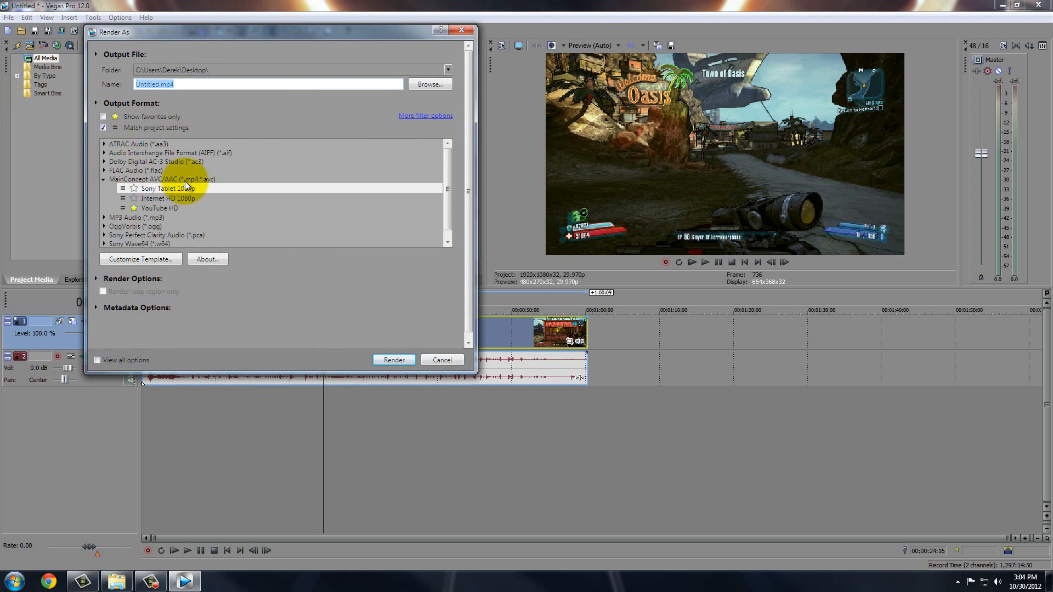
pyautogui.click(159, 197)
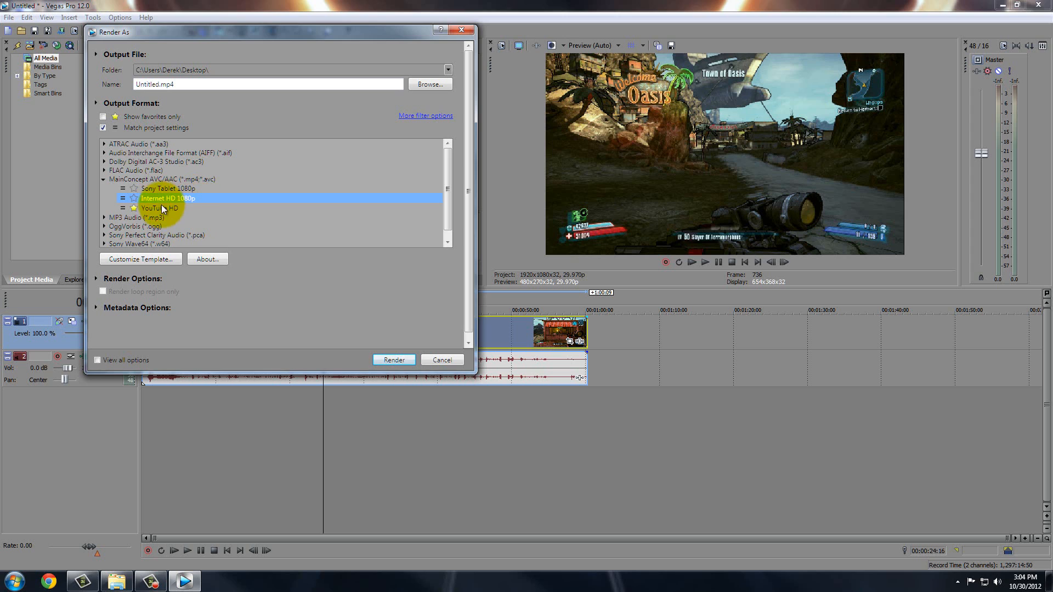
pyautogui.click(153, 209)
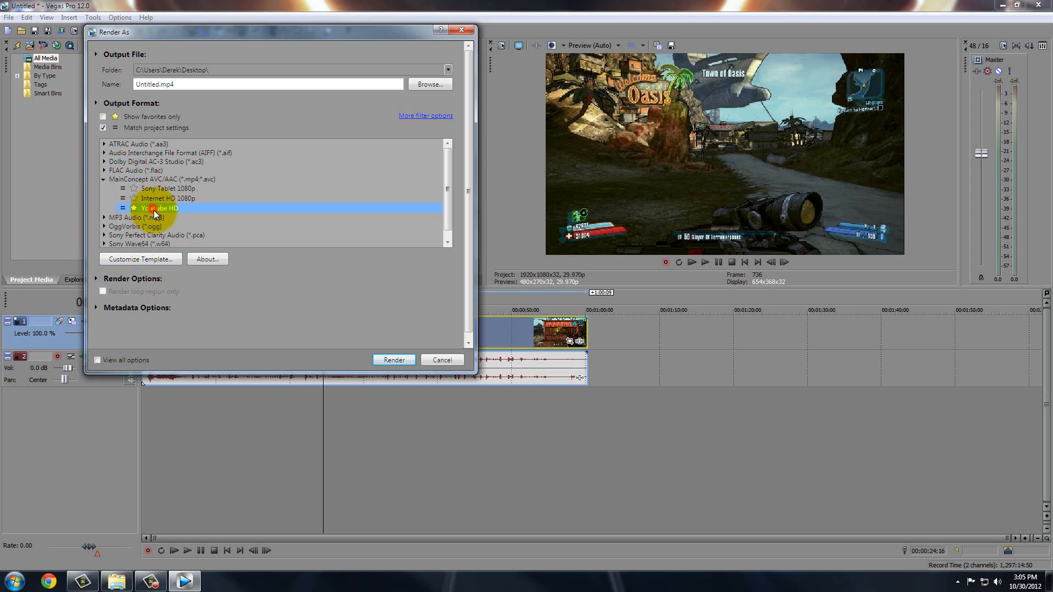
# Customize the template from the Internet HD 1080p preset and name it 'YouTube HD'.
pyautogui.click(148, 259)
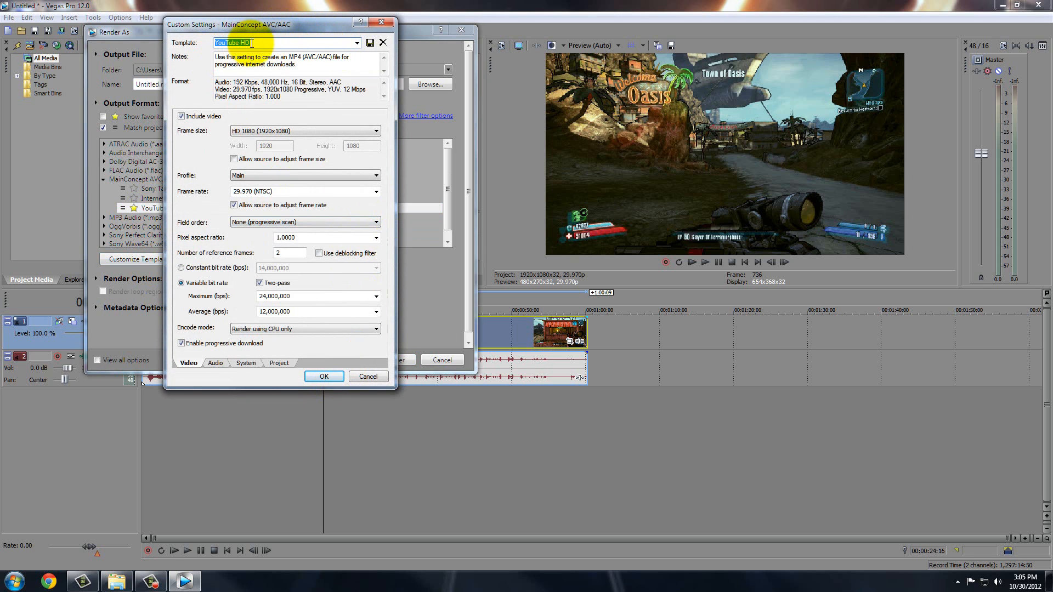
pyautogui.click(357, 43)
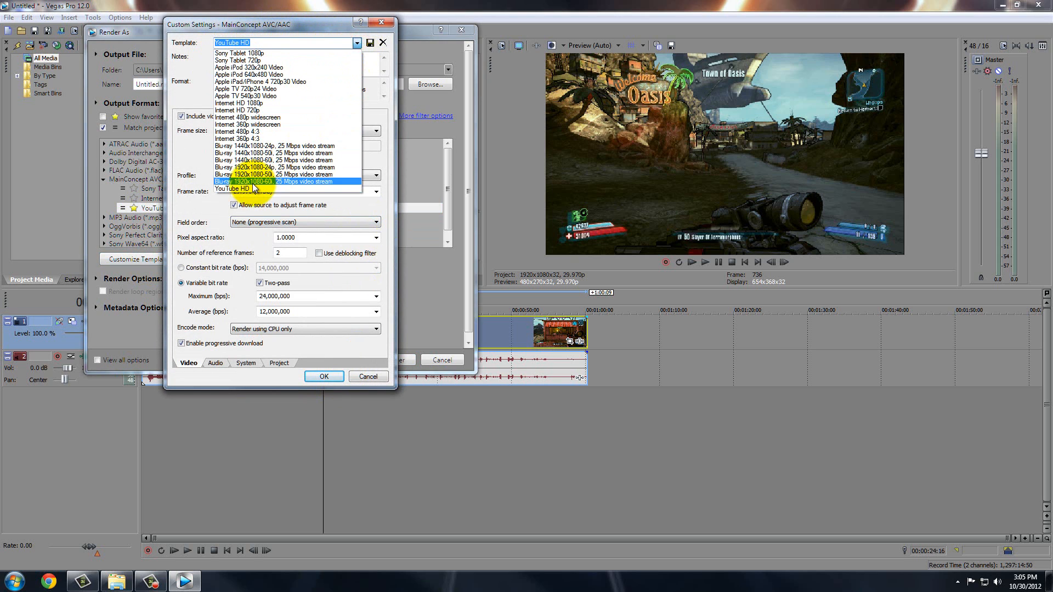
pyautogui.click(242, 103)
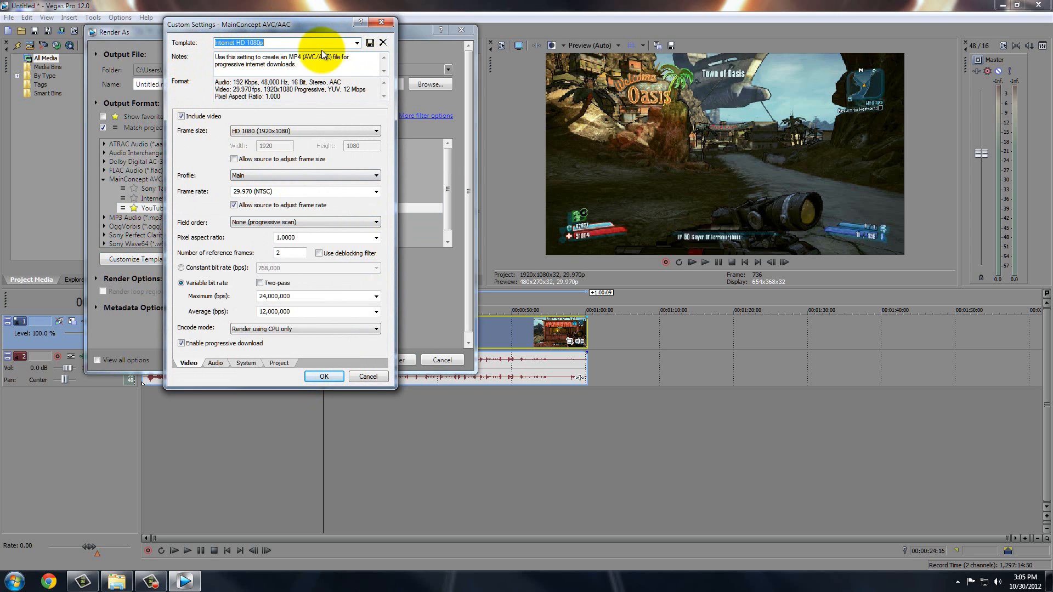
pyautogui.write('You')
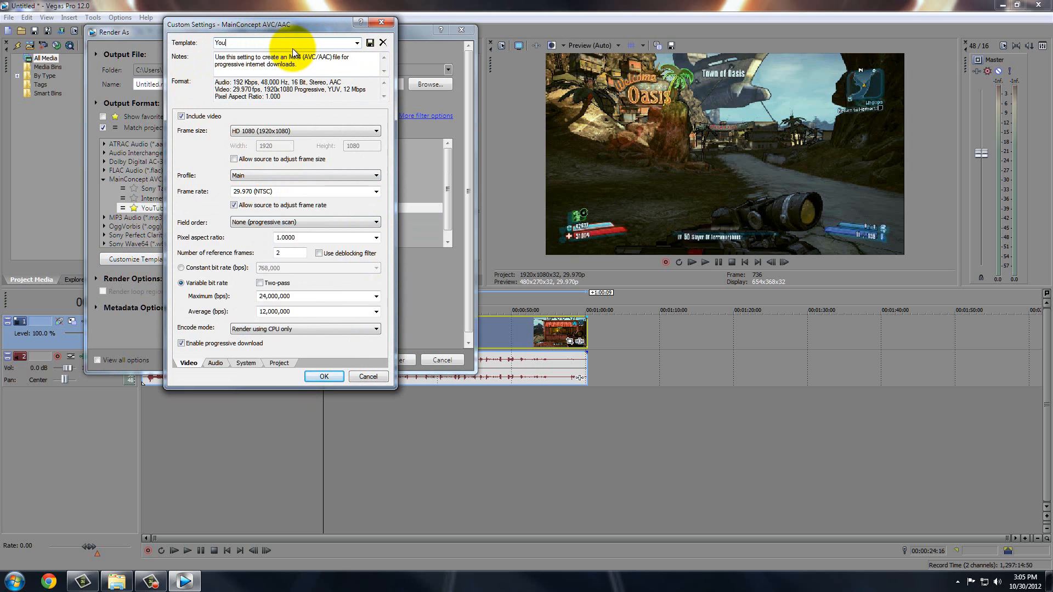
pyautogui.write('Tube hd')
pyautogui.press('BackSpace')
pyautogui.press('BackSpace')
pyautogui.write('h')
pyautogui.press('BackSpace')
pyautogui.write('HD')
pyautogui.click(357, 42)
# Load YouTube HD, keep HD 1080, 29.970 fps progressive, and switch to constant bit rate.
pyautogui.click(250, 188)
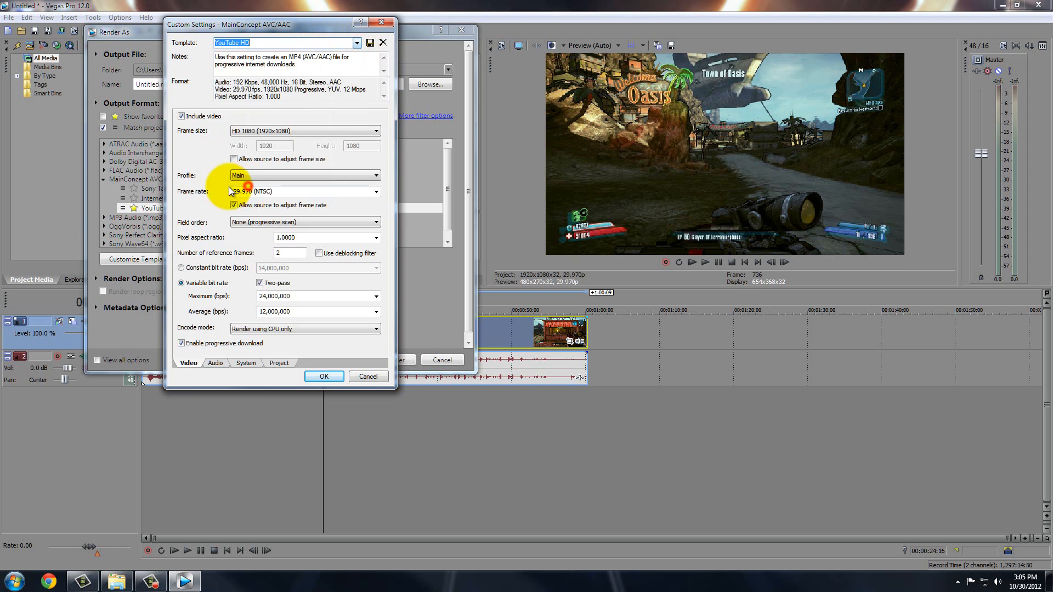
pyautogui.click(246, 132)
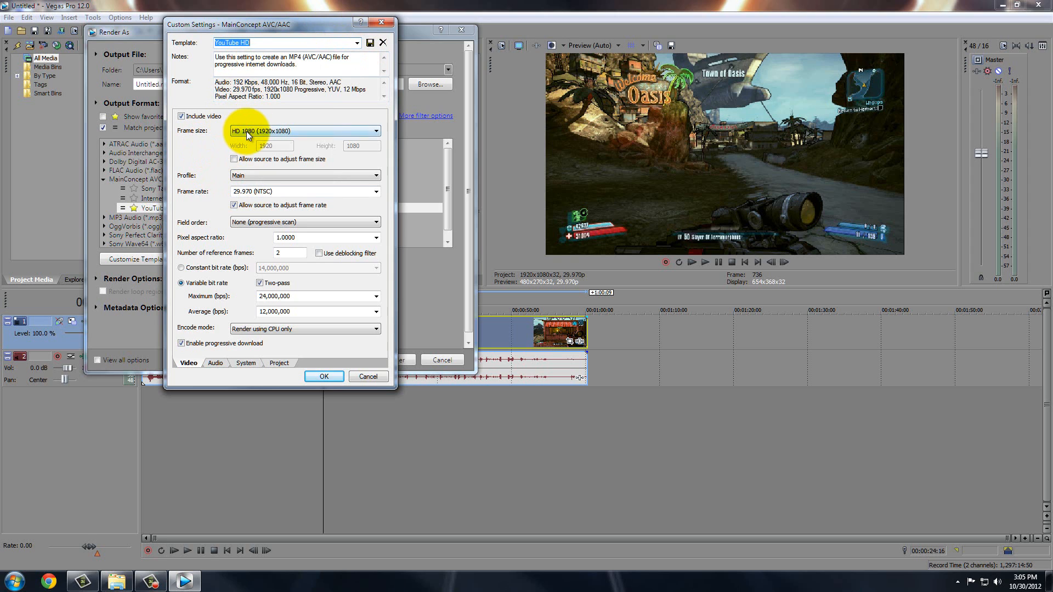
pyautogui.click(246, 130)
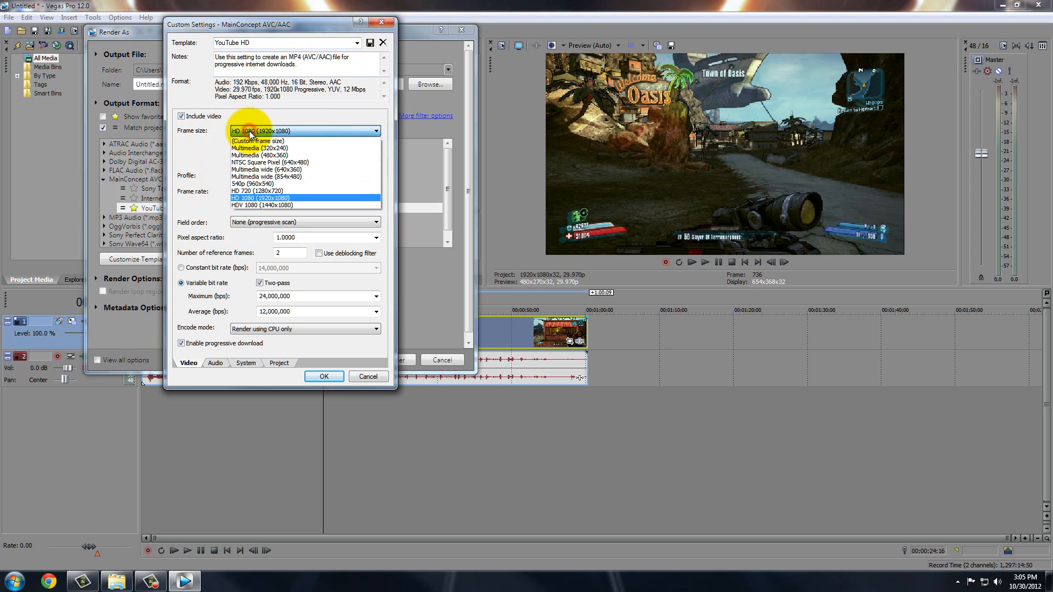
pyautogui.click(244, 197)
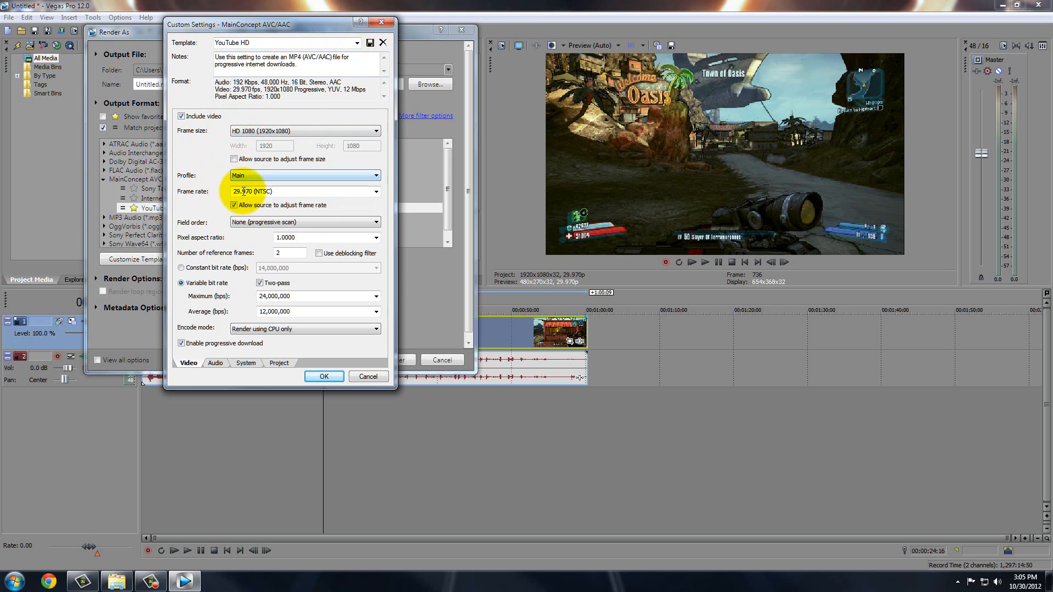
pyautogui.click(377, 191)
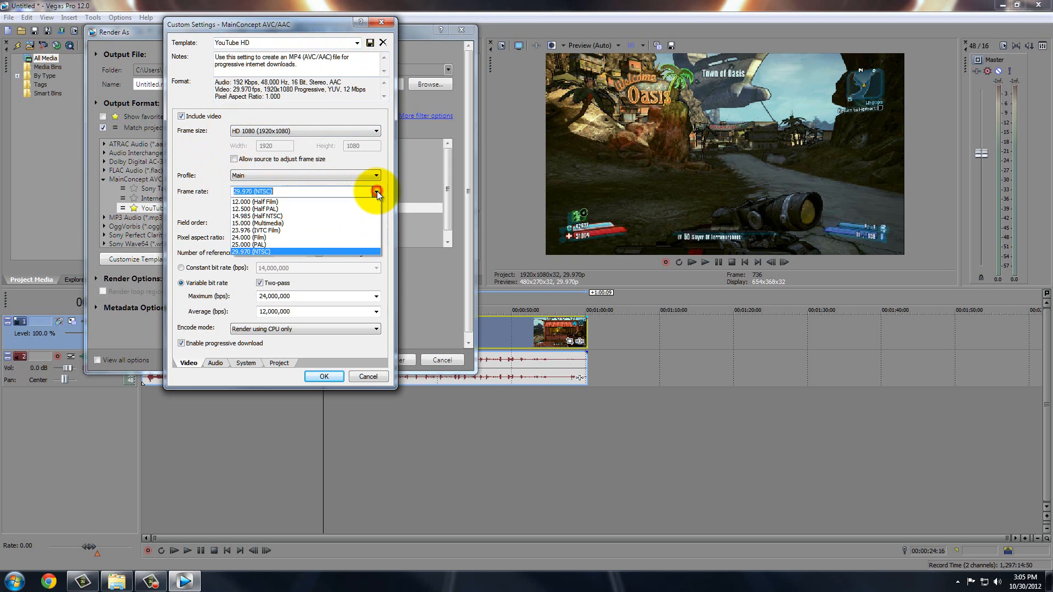
pyautogui.click(377, 191)
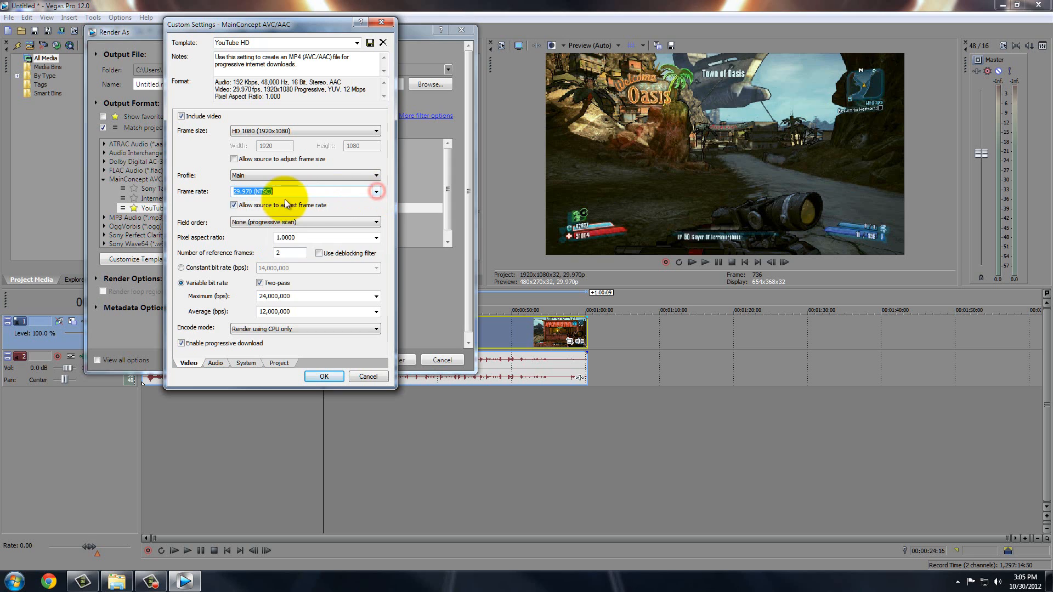
pyautogui.click(252, 221)
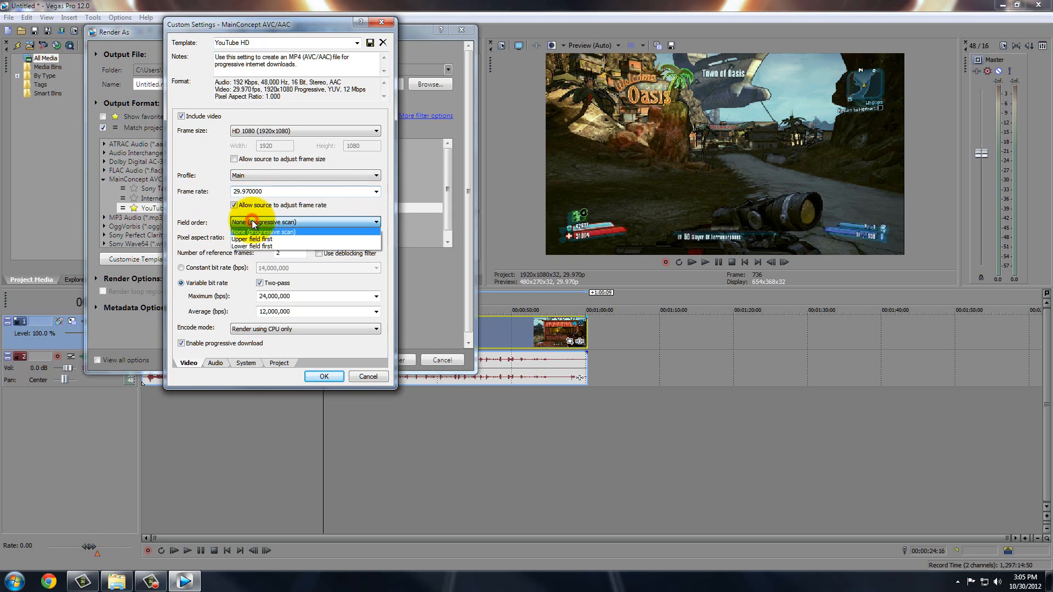
pyautogui.click(253, 222)
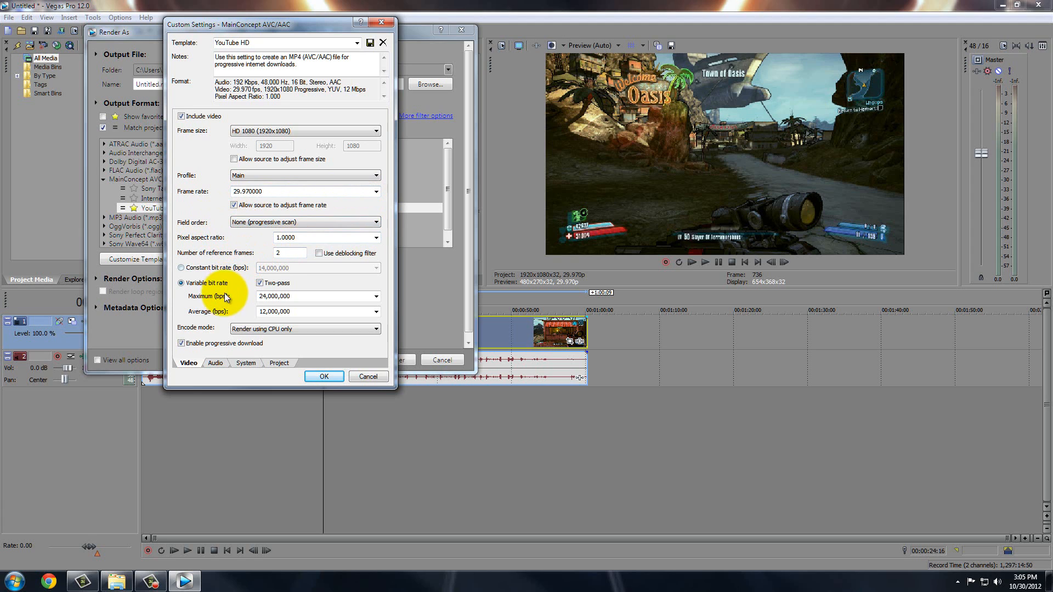
pyautogui.click(181, 268)
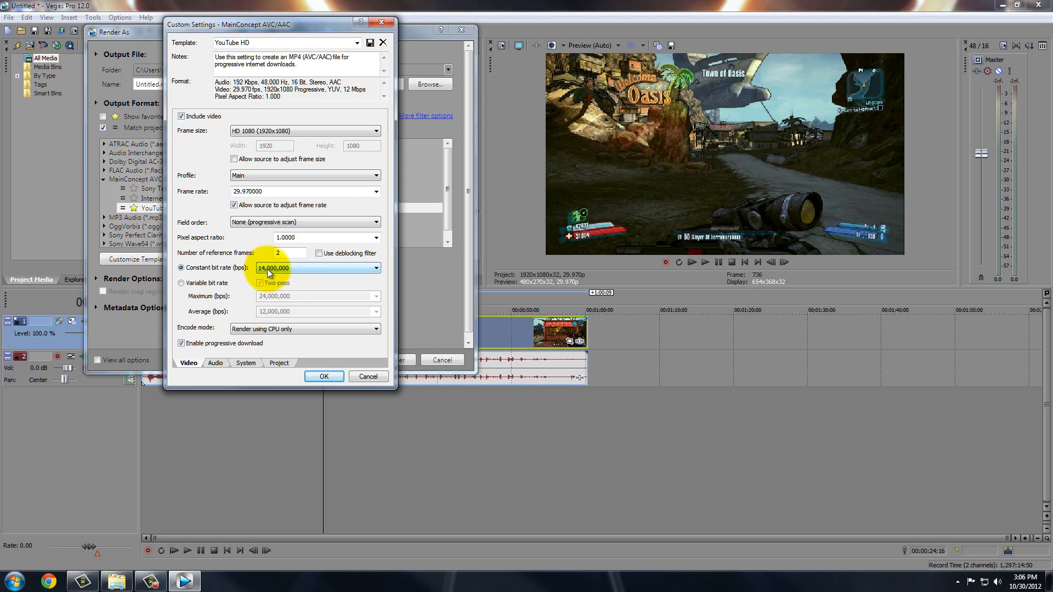
# Switch from 14,000,000 constant to two-pass variable bit rate (24,000,000 max, 12,000,000 average).
pyautogui.click(280, 272)
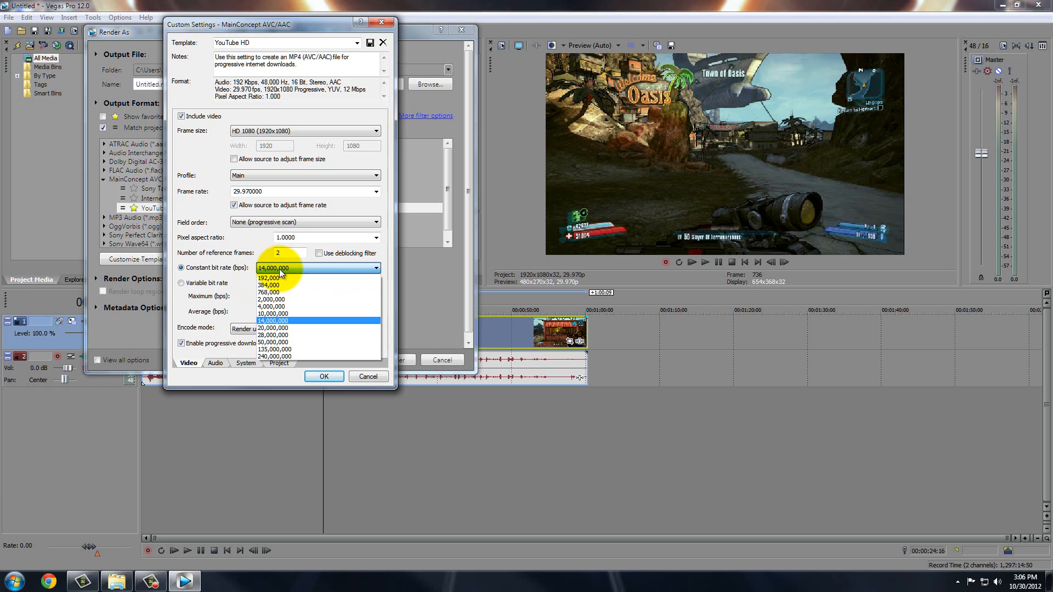
pyautogui.click(279, 269)
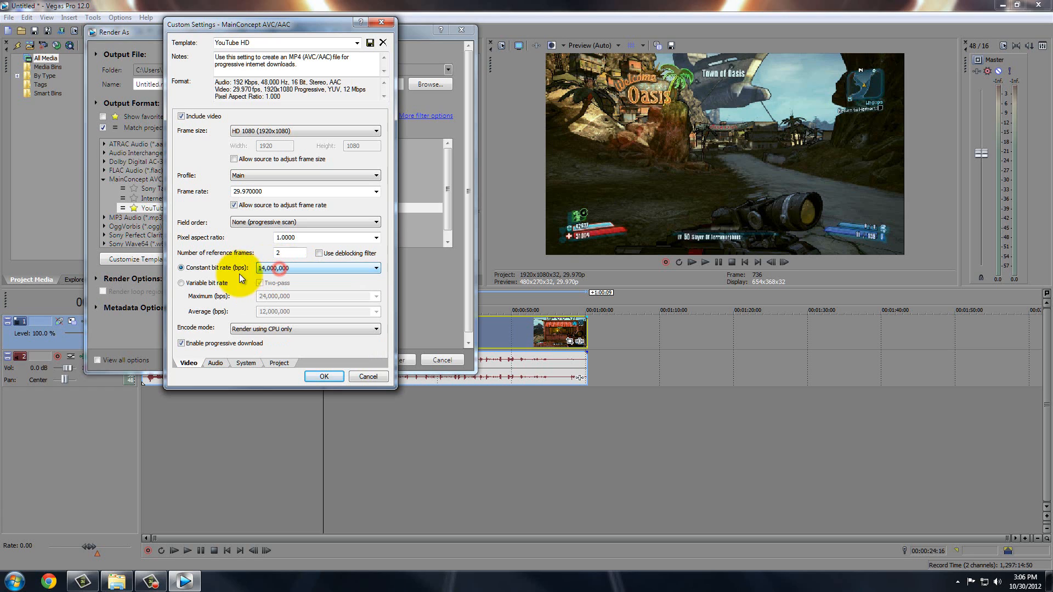
pyautogui.click(186, 284)
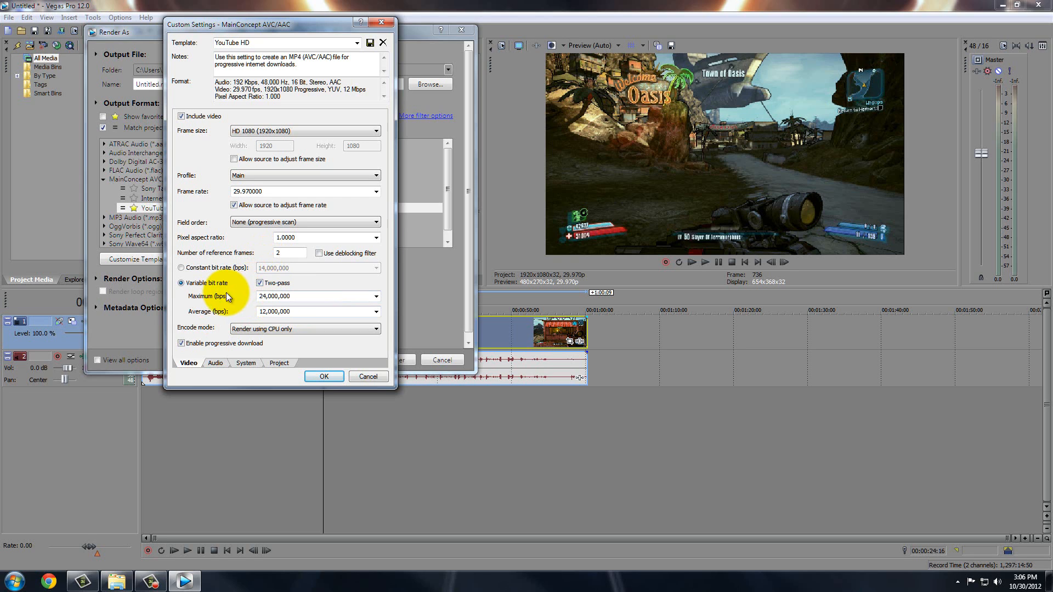
pyautogui.click(260, 283)
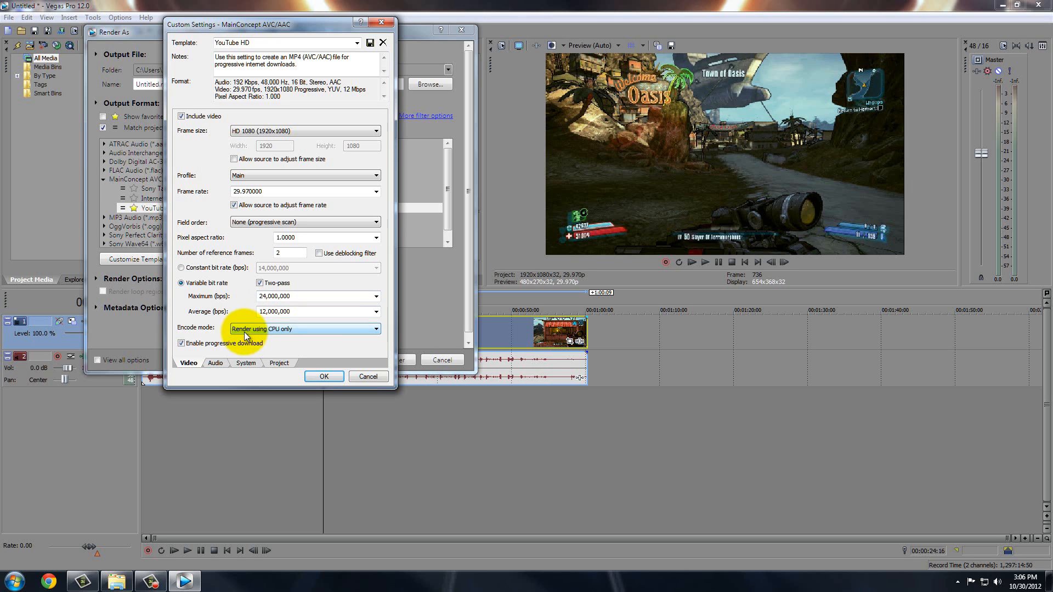
# Try OpenCL encoding, revert Encode mode to 'Render using CPU only', and view the System settings.
pyautogui.click(267, 331)
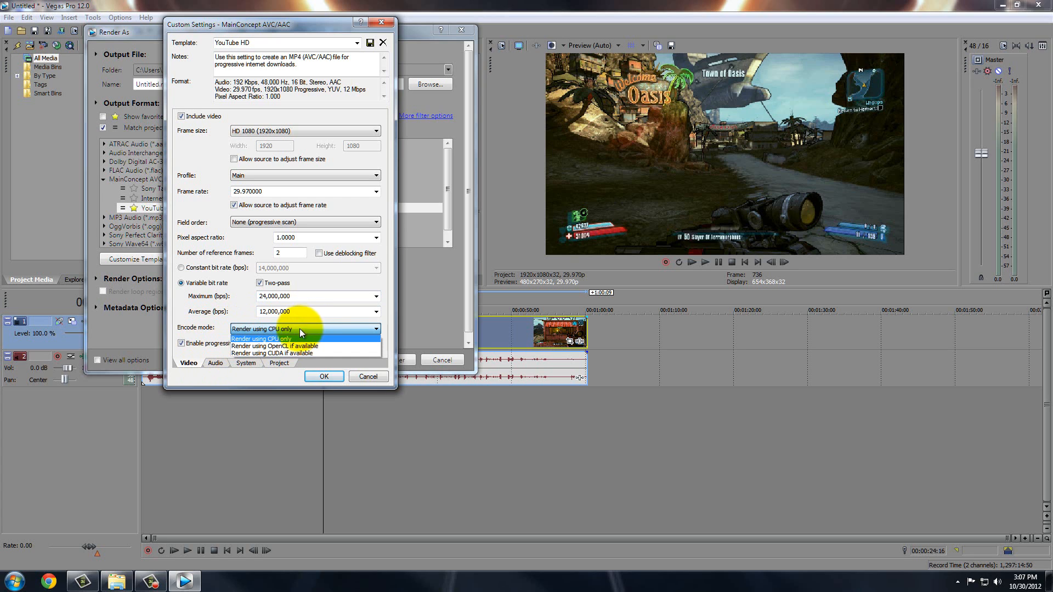
pyautogui.click(270, 340)
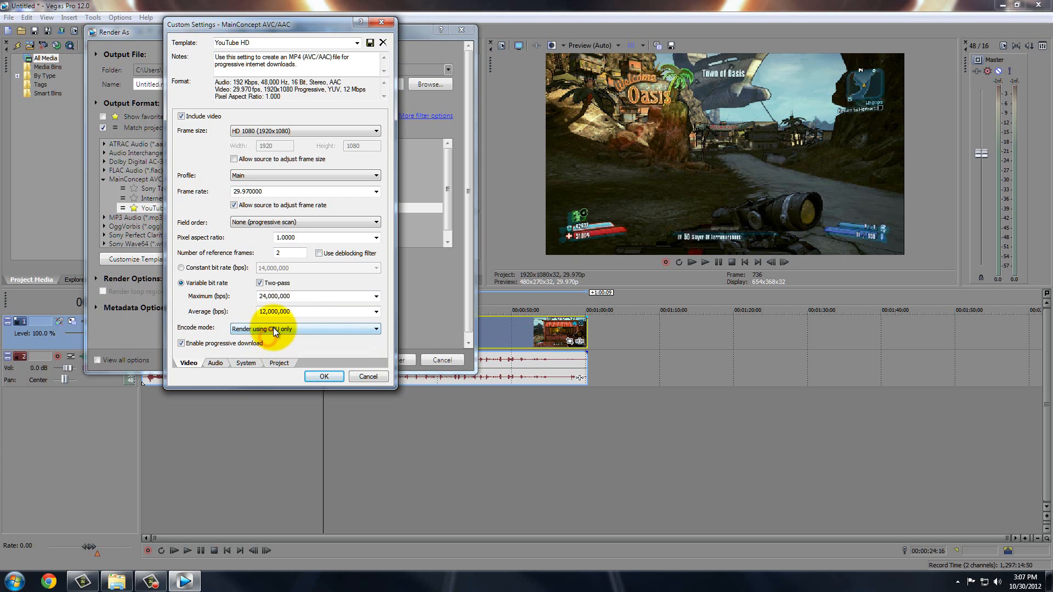
pyautogui.click(273, 328)
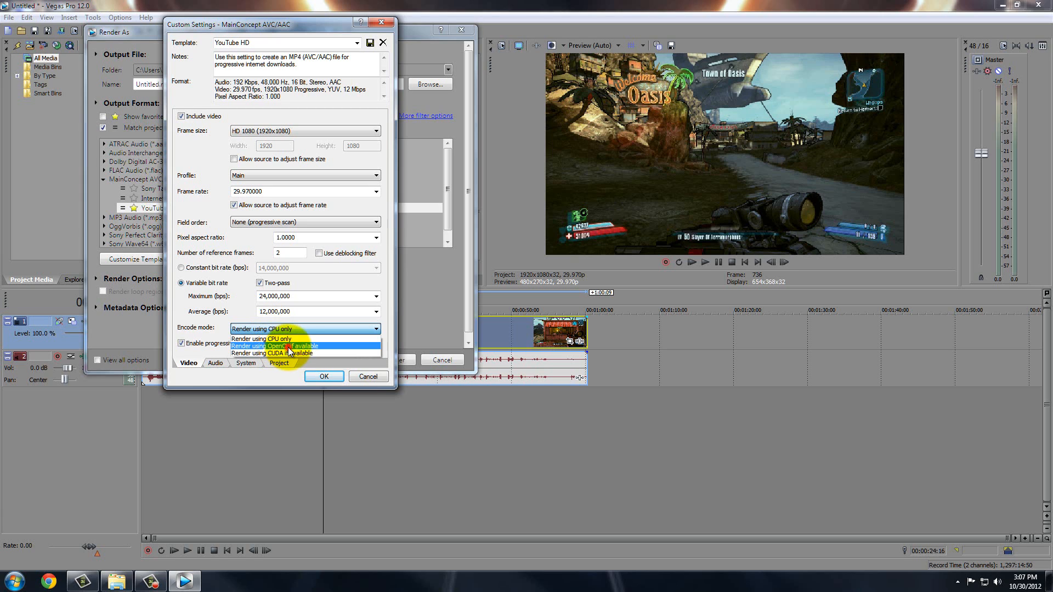
pyautogui.click(289, 346)
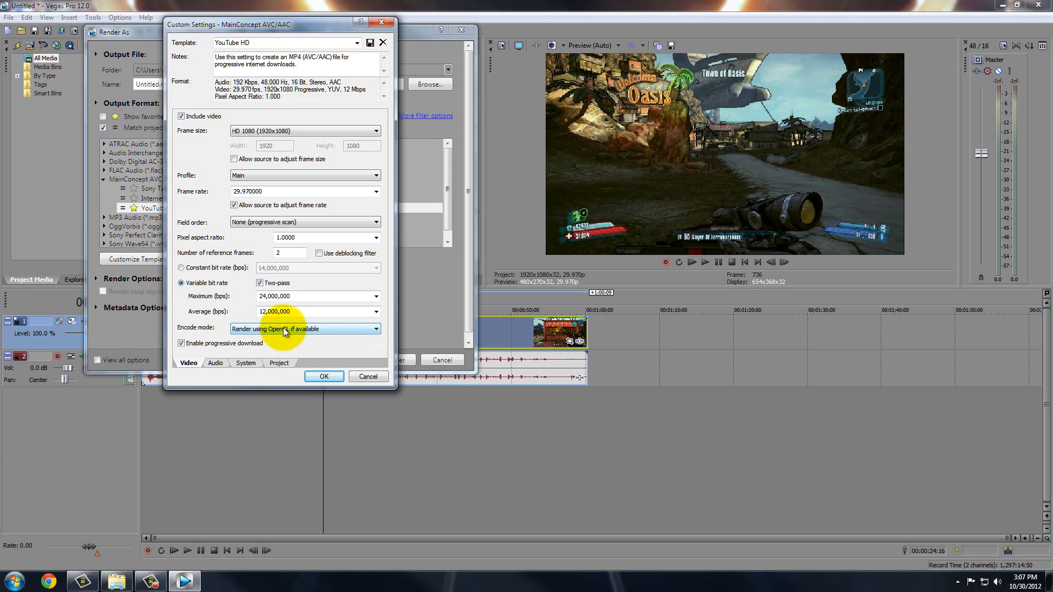
pyautogui.click(286, 329)
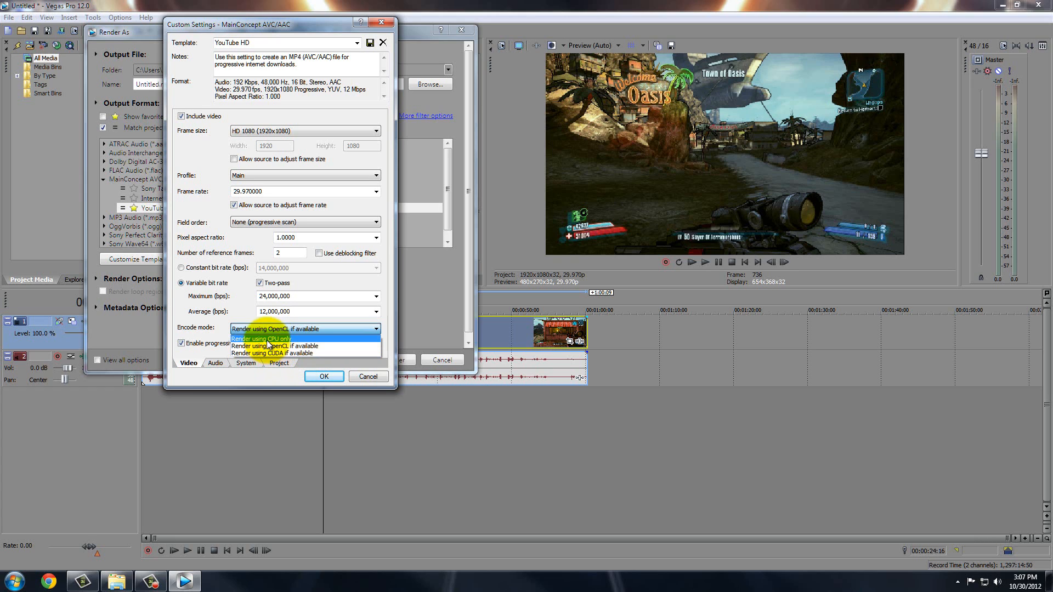
pyautogui.click(268, 339)
pyautogui.click(252, 363)
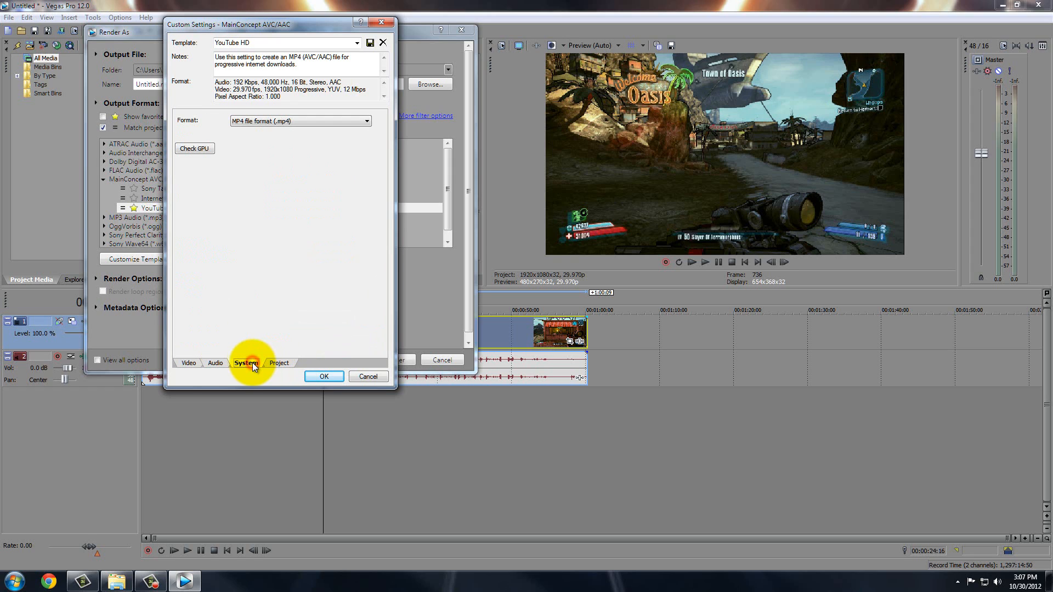
# Run Check GPU, keep Encode mode on CPU only, and view audio settings (48,000 Hz, 192,000 bps).
pyautogui.click(203, 147)
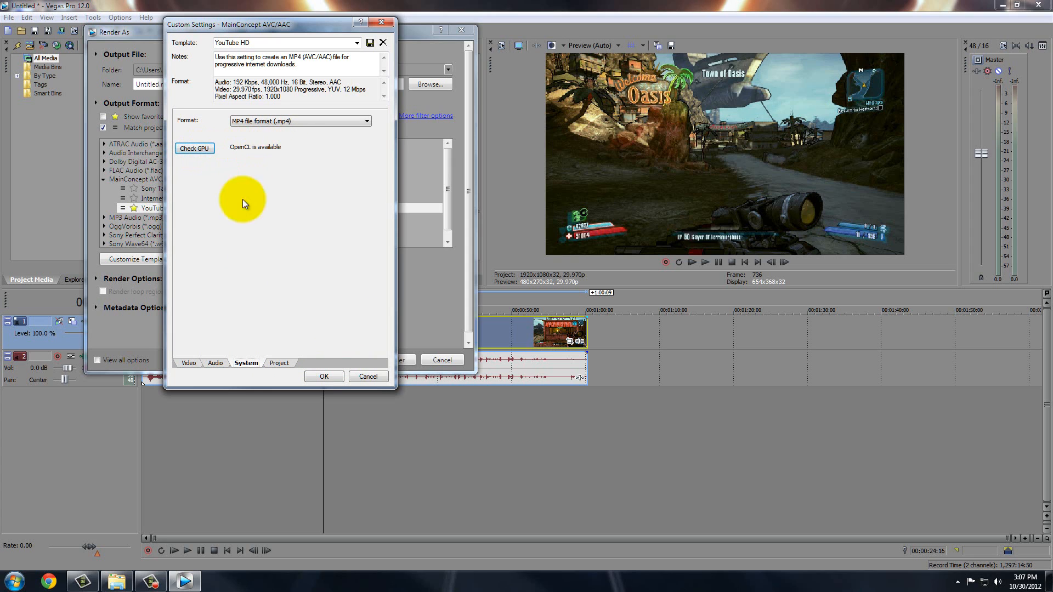
pyautogui.click(190, 364)
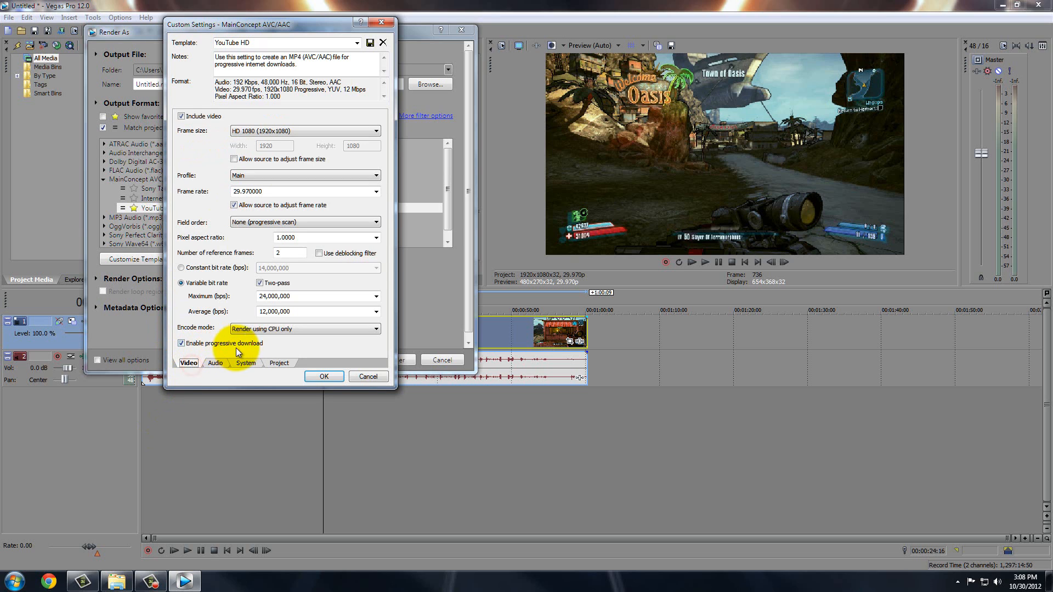
pyautogui.click(257, 328)
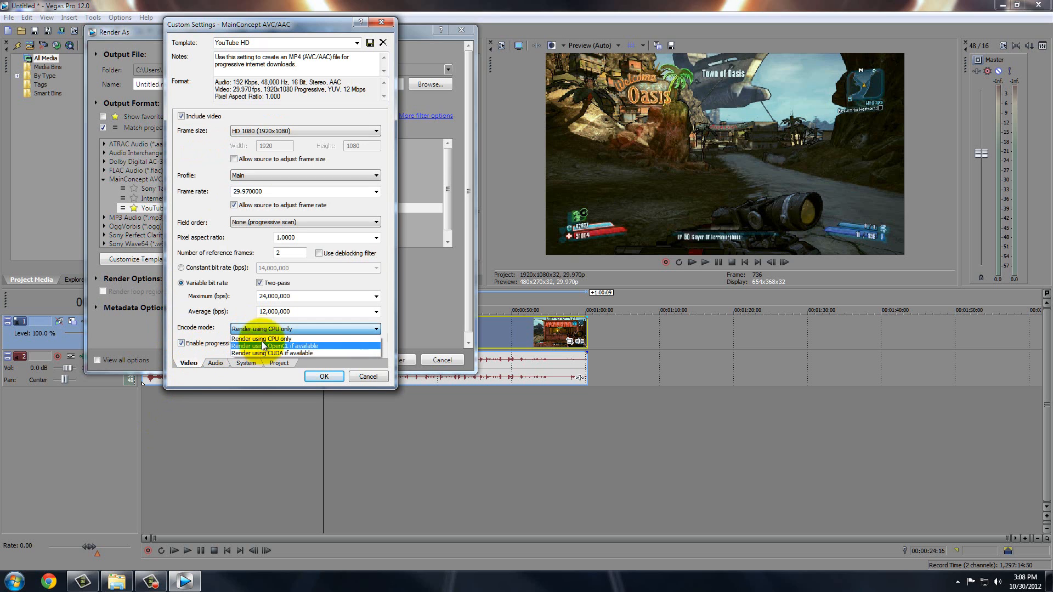
pyautogui.click(261, 339)
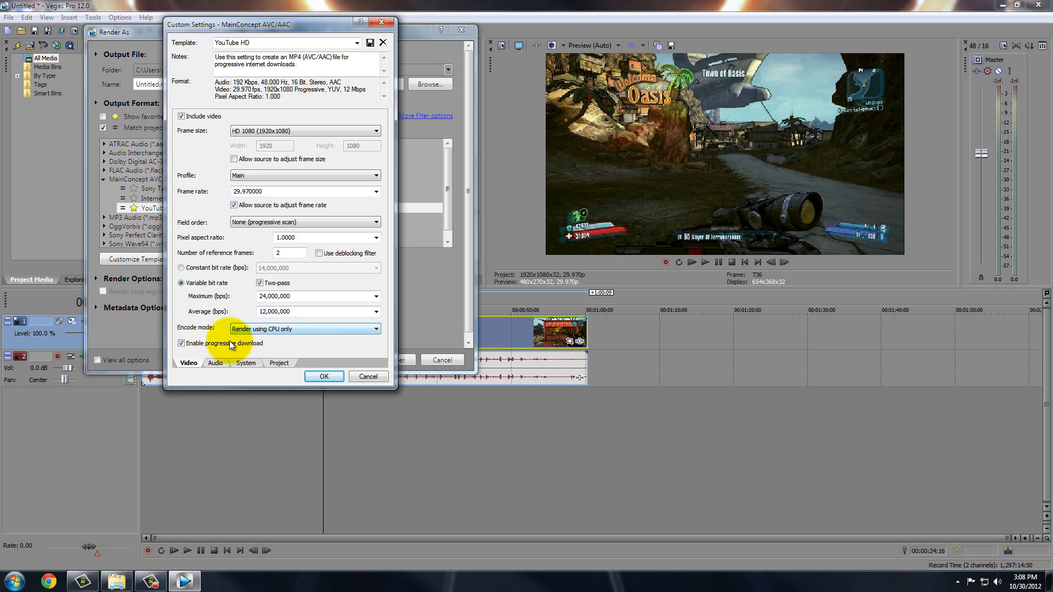
pyautogui.click(216, 362)
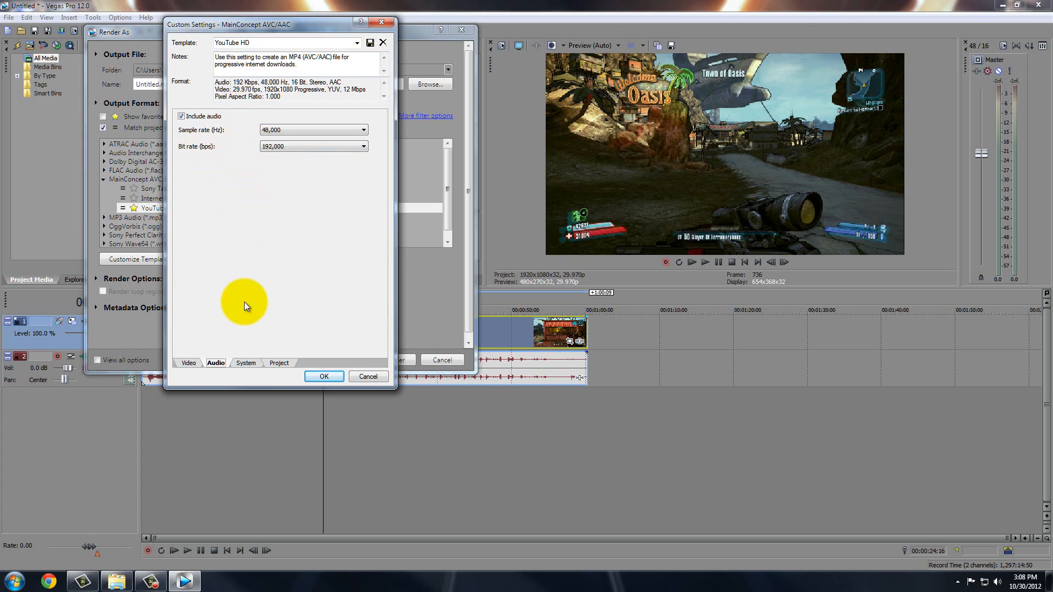
# Keep the template's Project video rendering quality at Best.
pyautogui.click(245, 362)
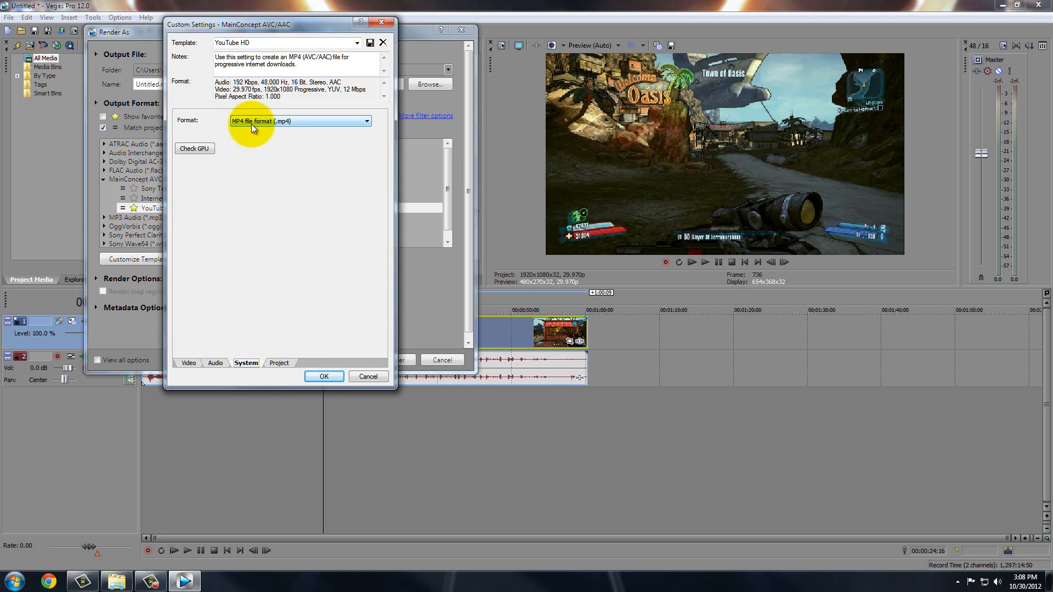
pyautogui.click(277, 363)
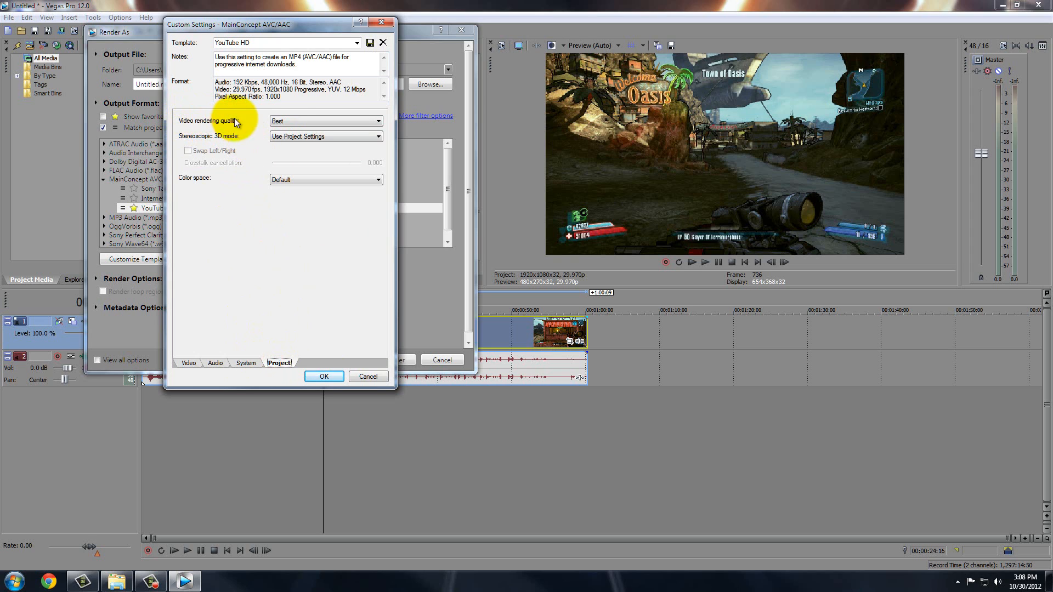
pyautogui.click(283, 118)
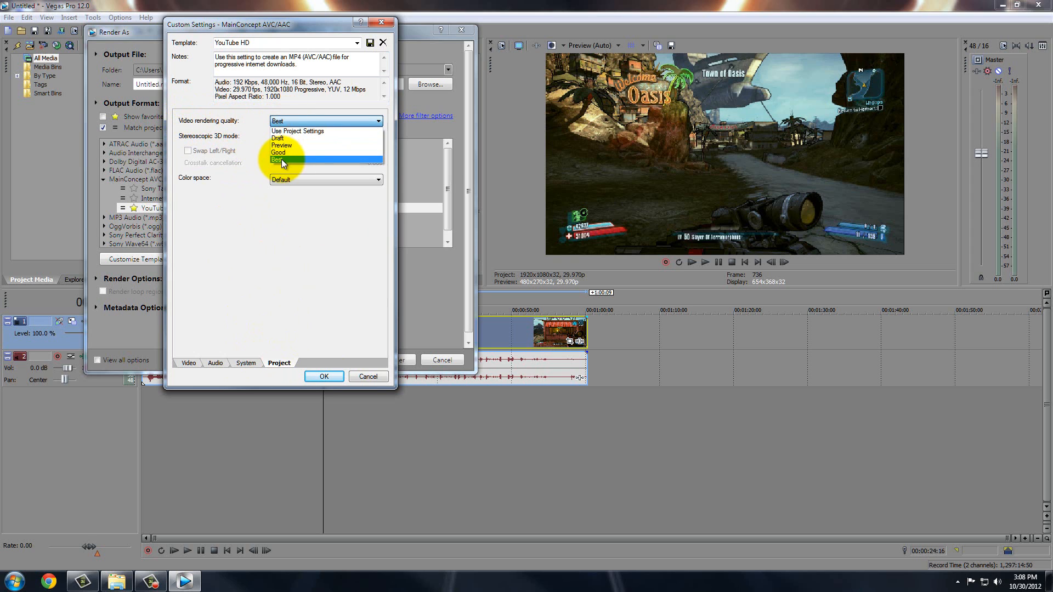
pyautogui.click(281, 159)
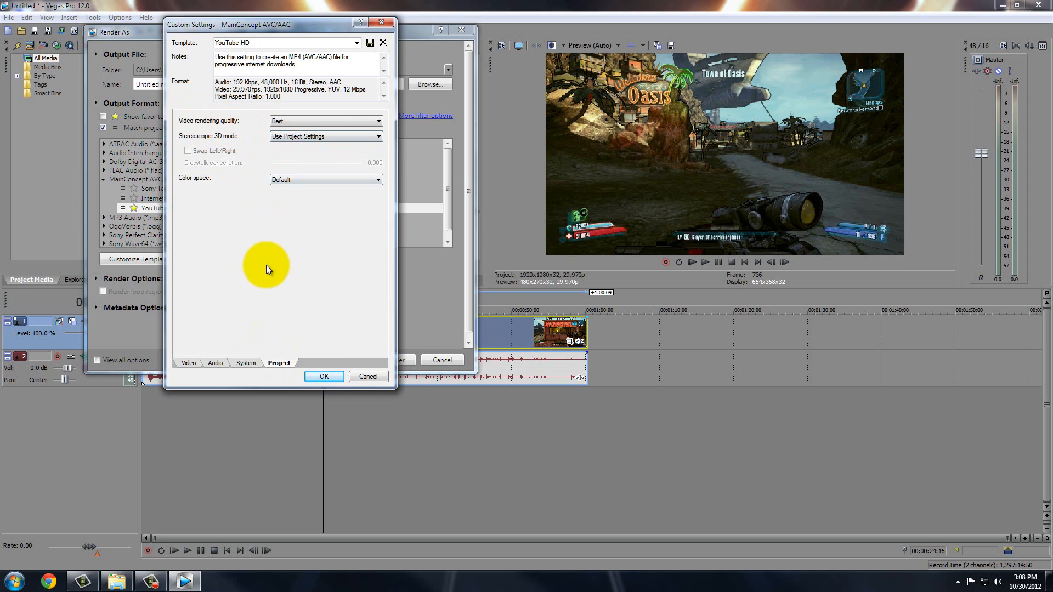
pyautogui.click(187, 363)
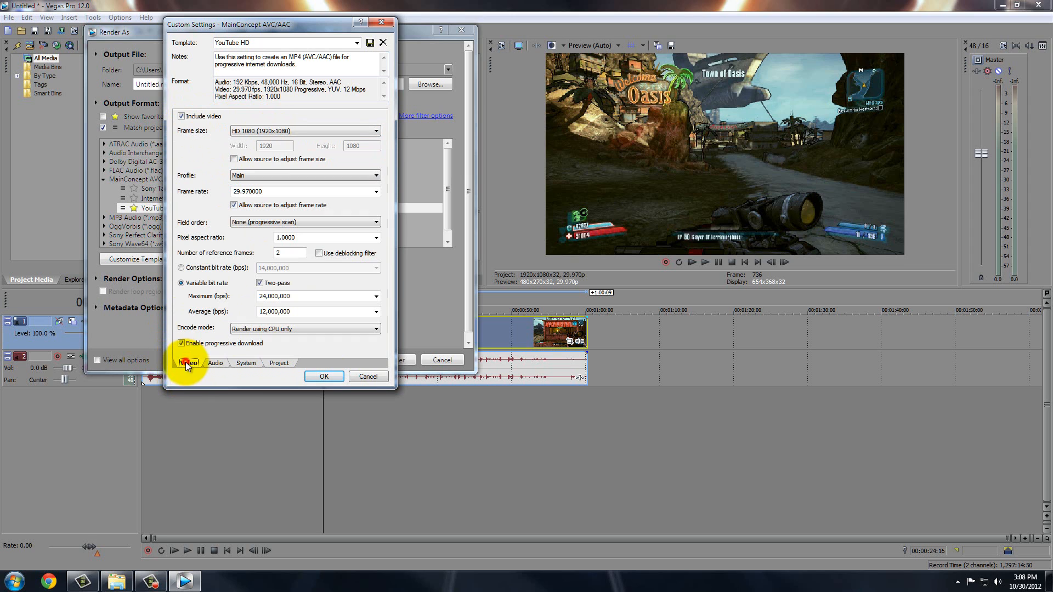
# Select the YouTube HD template name, then cancel out of Custom Settings and Render As.
pyautogui.click(266, 44)
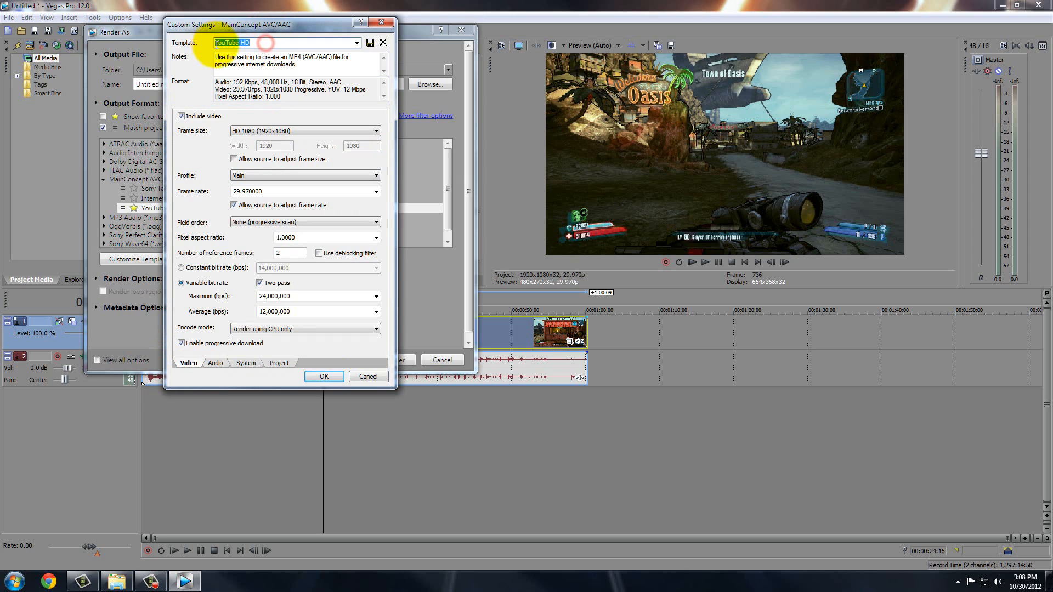
pyautogui.click(255, 42)
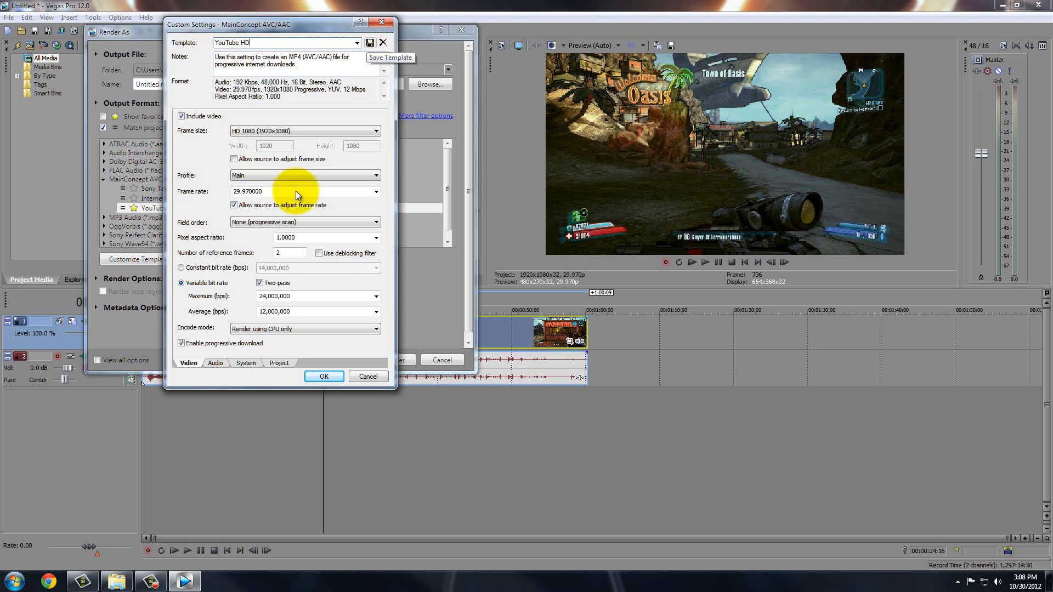
pyautogui.click(362, 376)
pyautogui.click(440, 360)
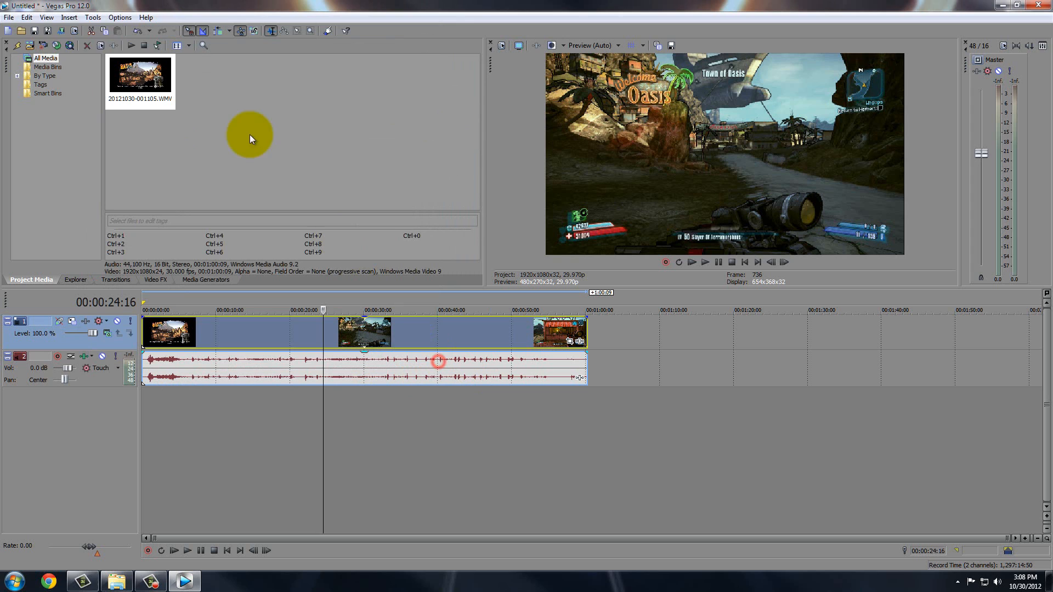
# Render the project to Untitled.mp4 with the favourite YouTube HD template, Match project settings off.
pyautogui.click(9, 19)
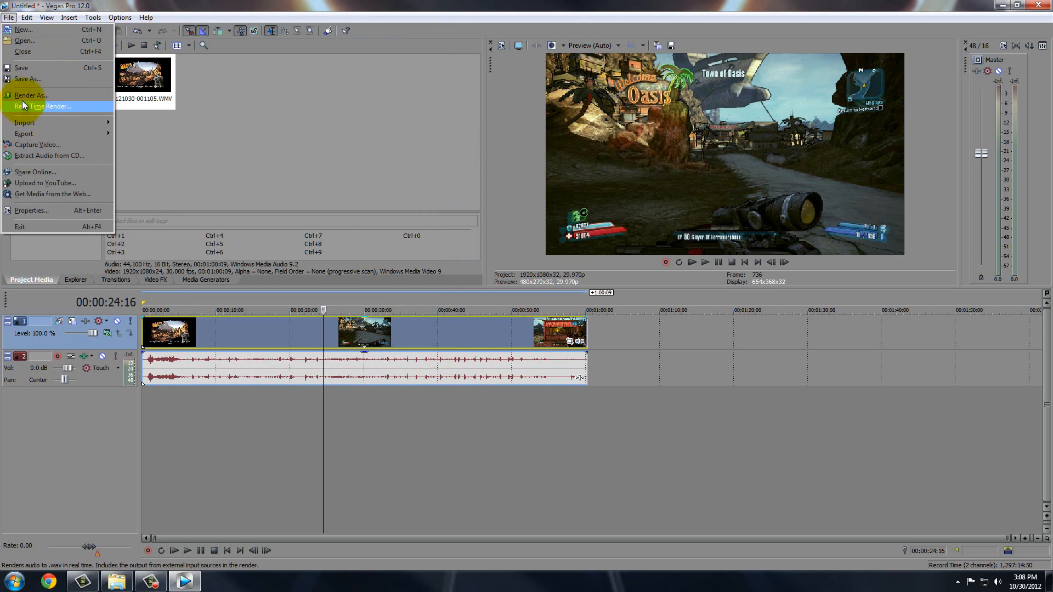
pyautogui.click(22, 97)
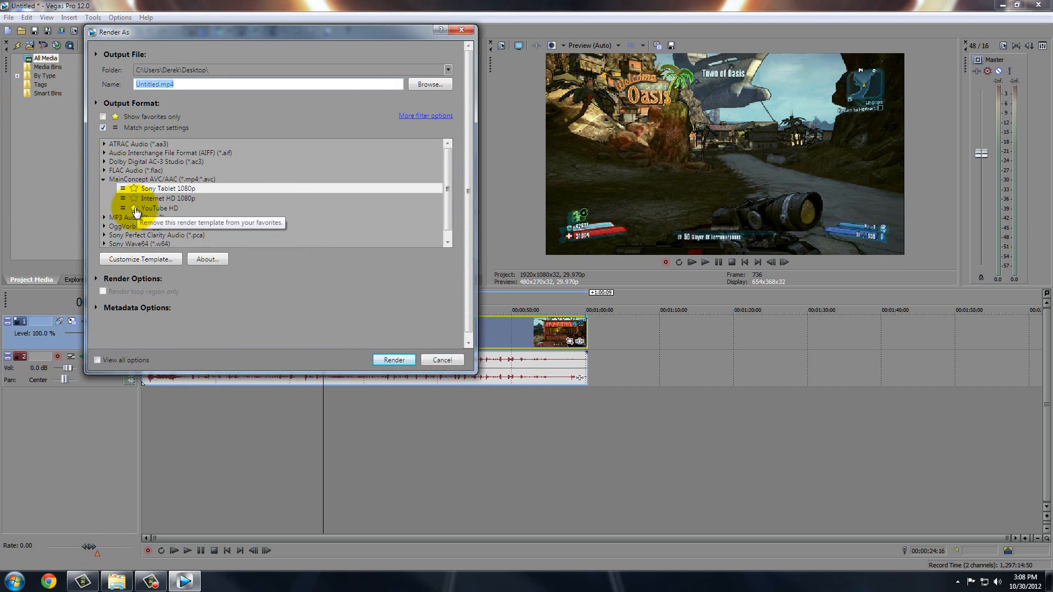
pyautogui.click(103, 128)
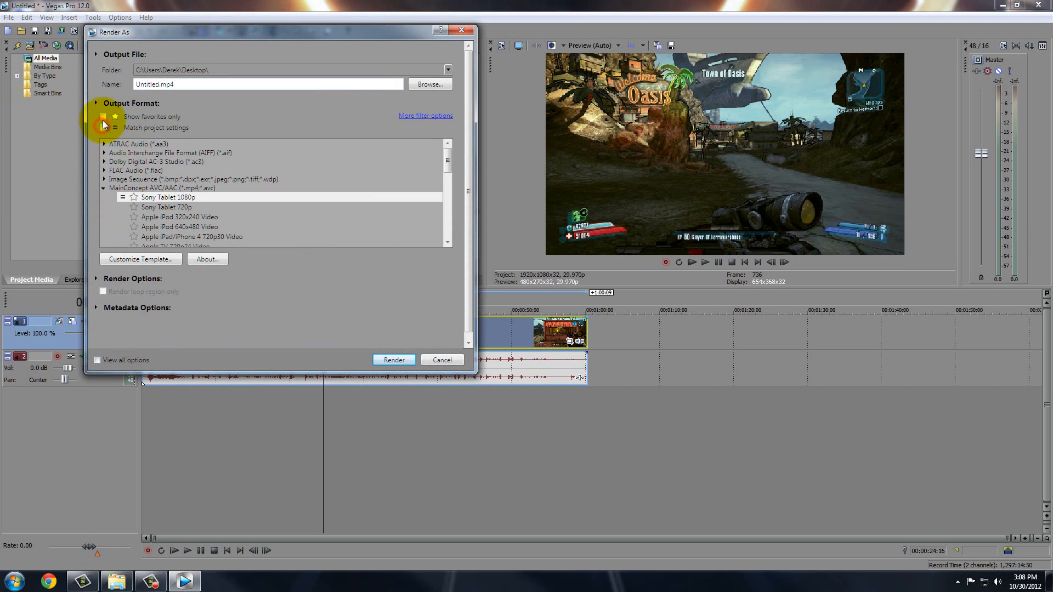
pyautogui.click(103, 117)
pyautogui.click(139, 153)
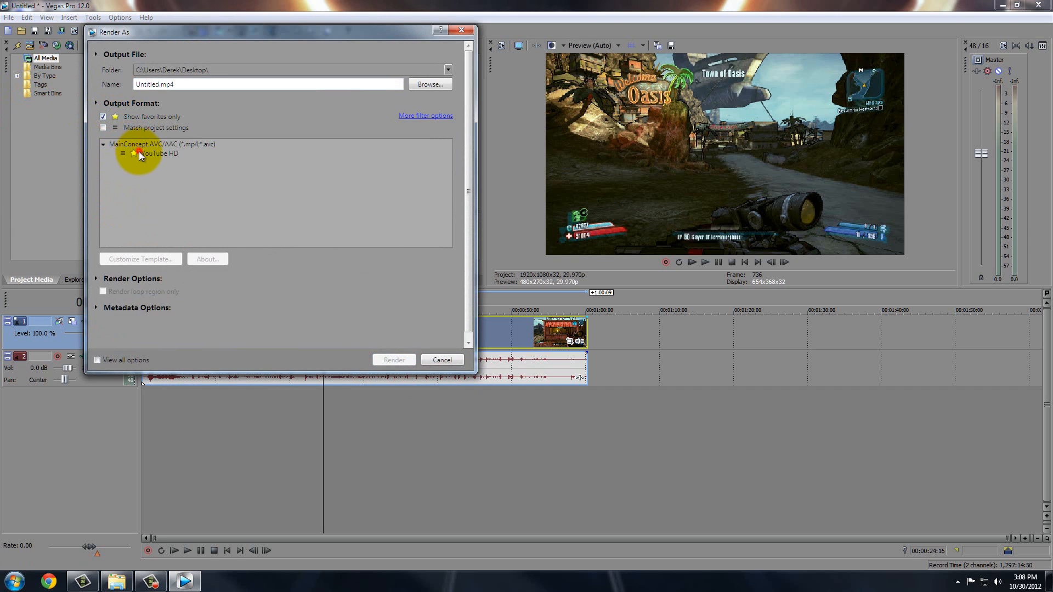
pyautogui.click(387, 360)
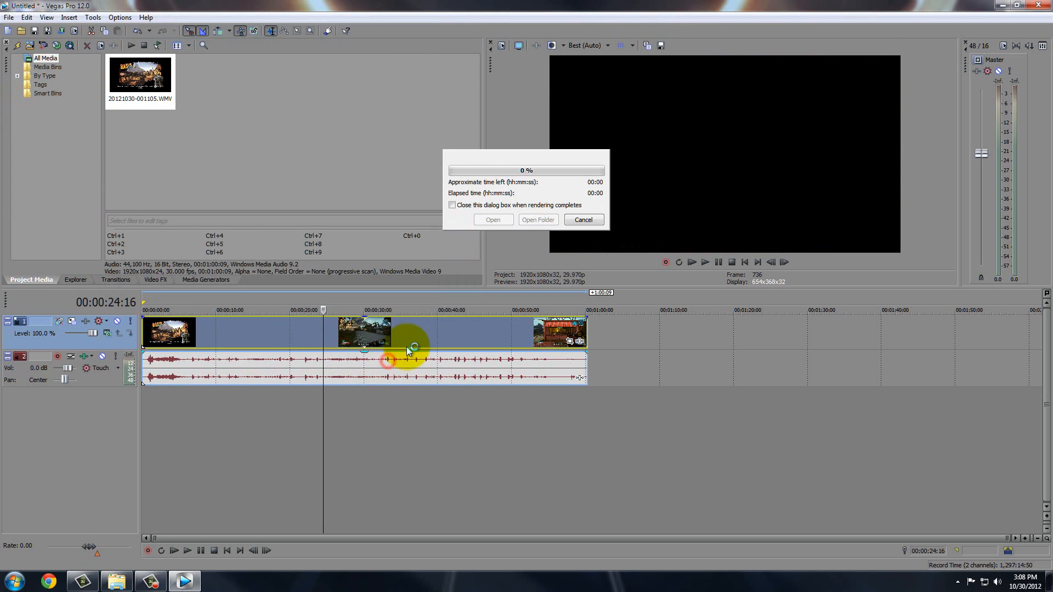